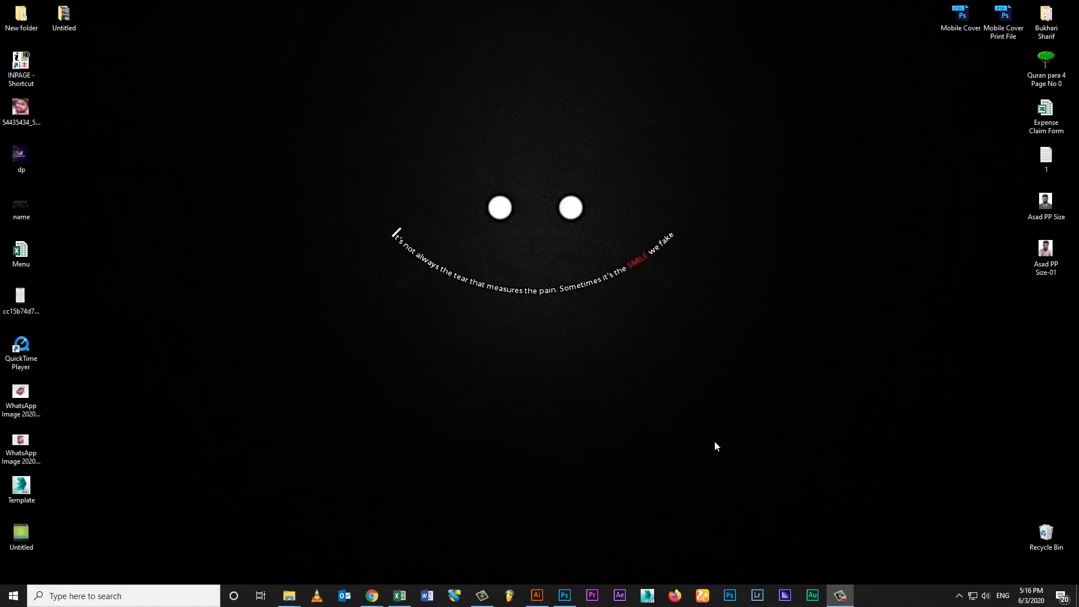
# Step: Switch to Photoshop, add a new layer above the background of Mockup.psd and name it "Link Layer"
pyautogui.click(571, 602)
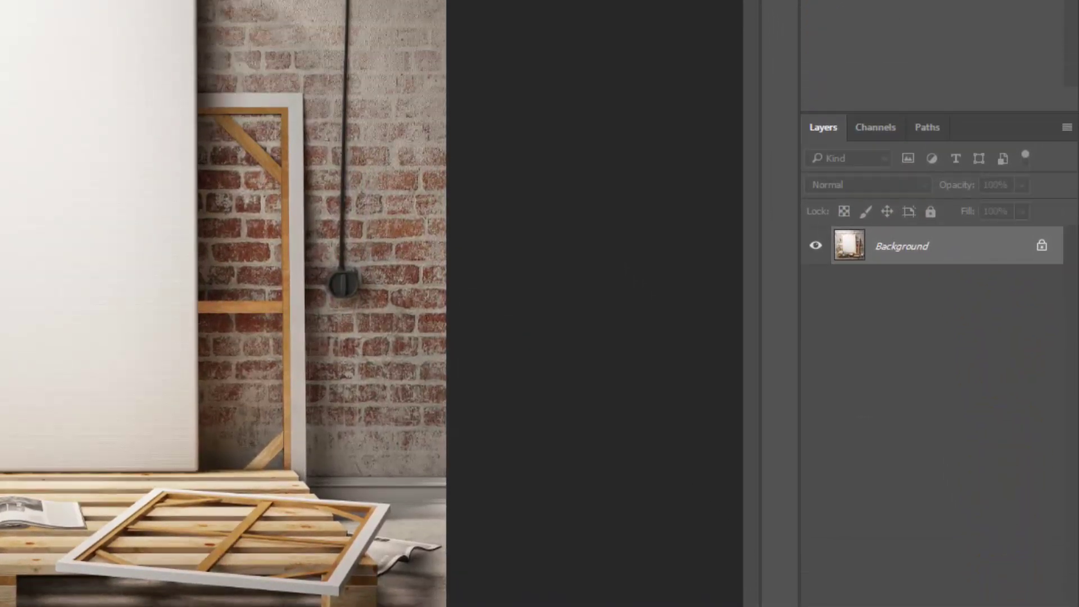
pyautogui.click(1018, 570)
pyautogui.doubleClick(894, 130)
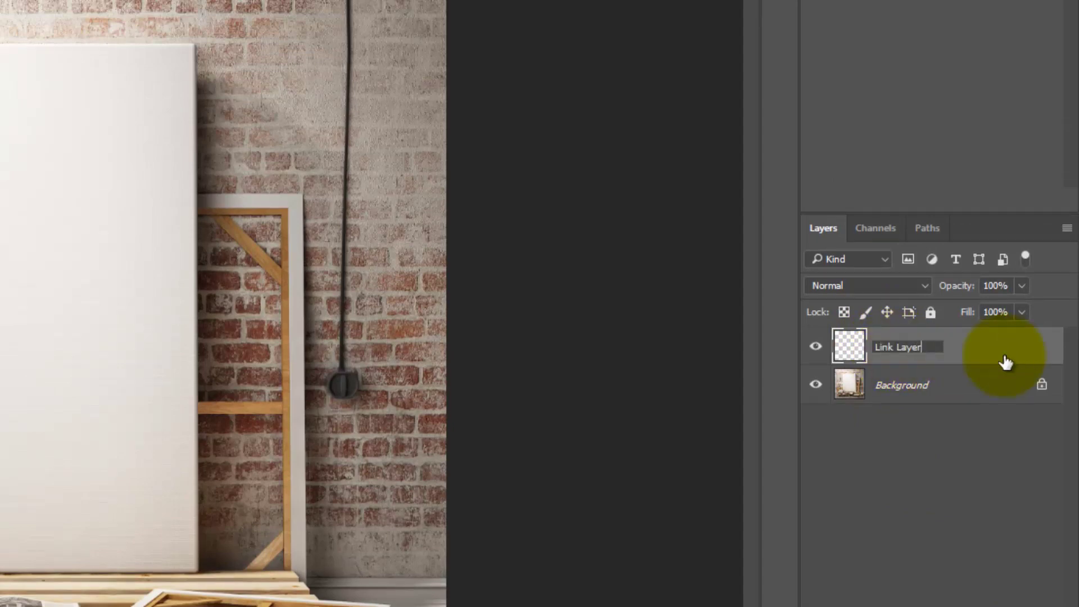
pyautogui.press('Return')
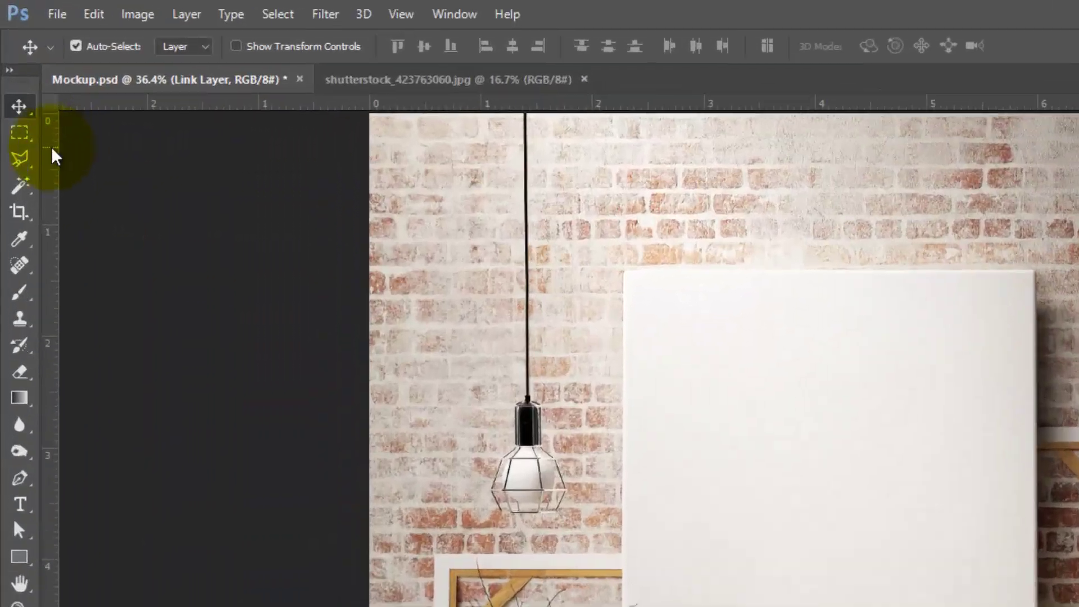
# Step: Fill a rectangular selection over the blank canvas with black on Link Layer, and convert the layer to a smart object
pyautogui.click(19, 132)
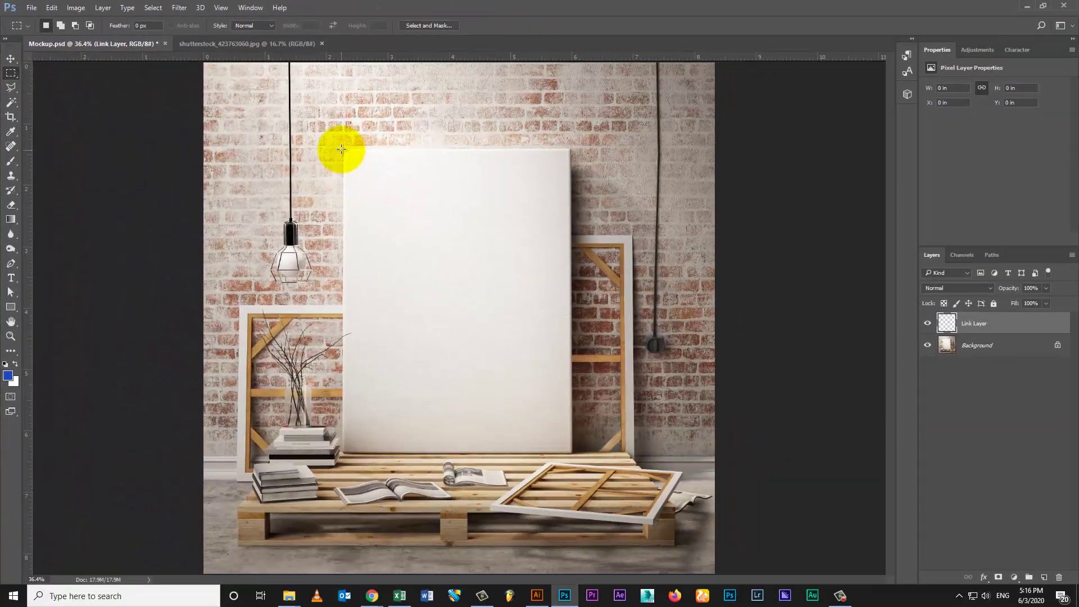
pyautogui.moveTo(344, 149); pyautogui.dragTo(574, 453)
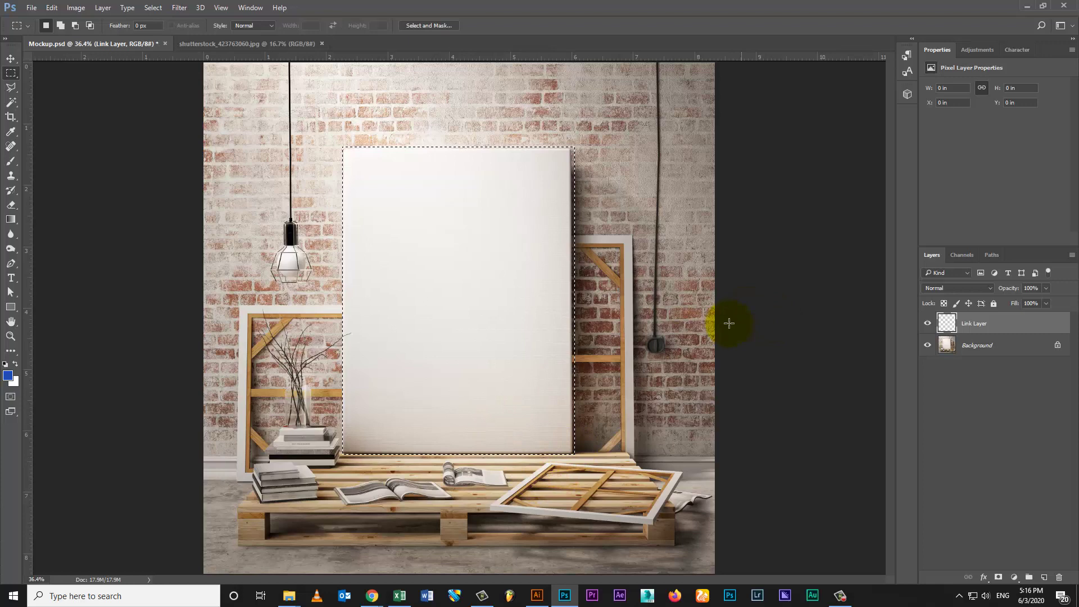
pyautogui.click(5, 364)
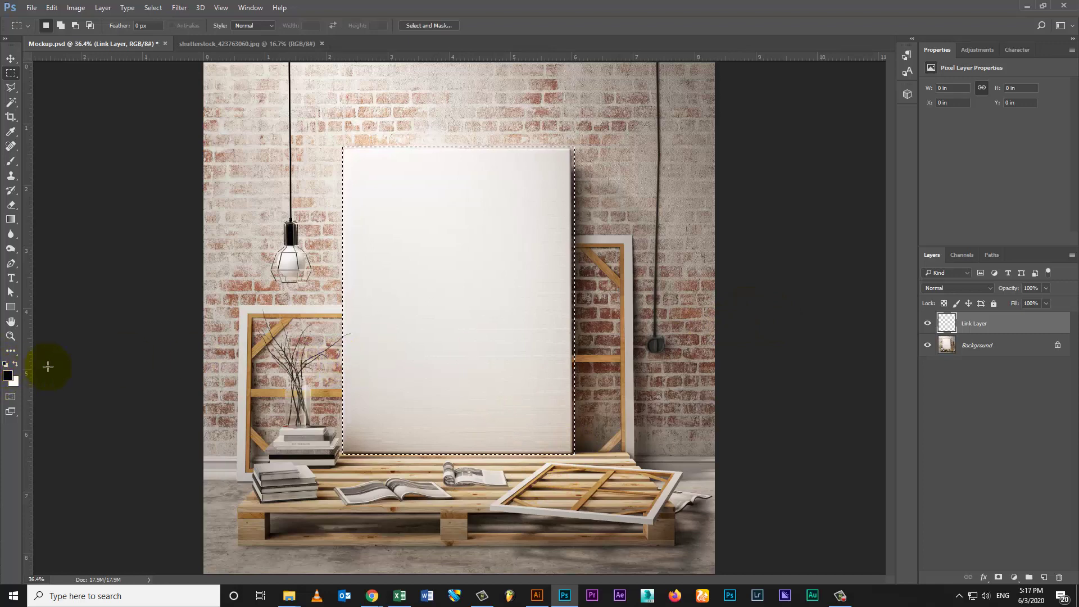
pyautogui.hotkey('alt', 'BackSpace')
pyautogui.hotkey('ctrl', 'd')
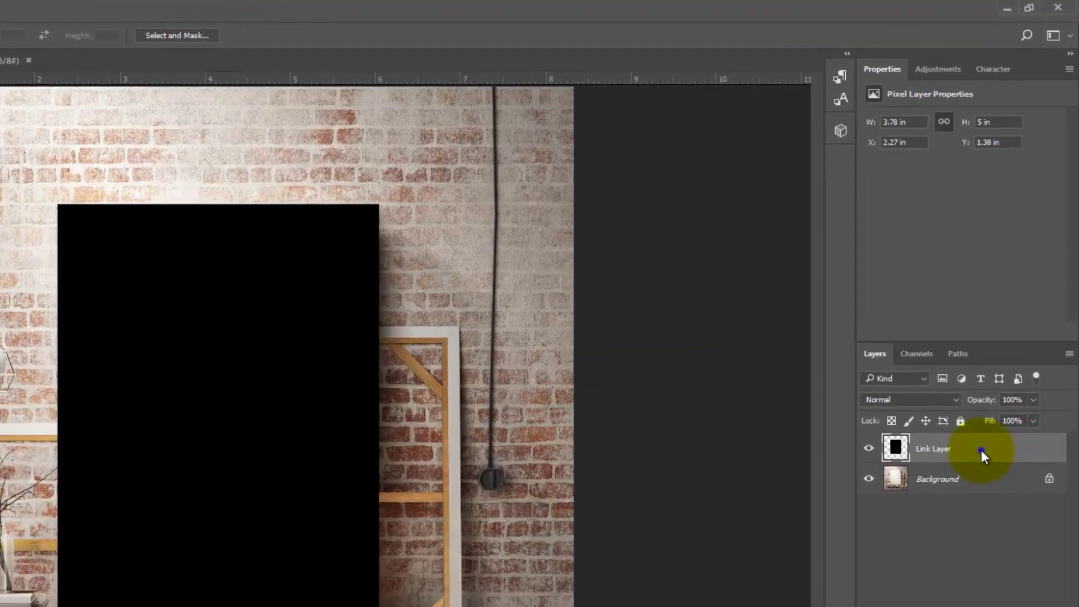
pyautogui.rightClick(982, 456)
pyautogui.click(838, 286)
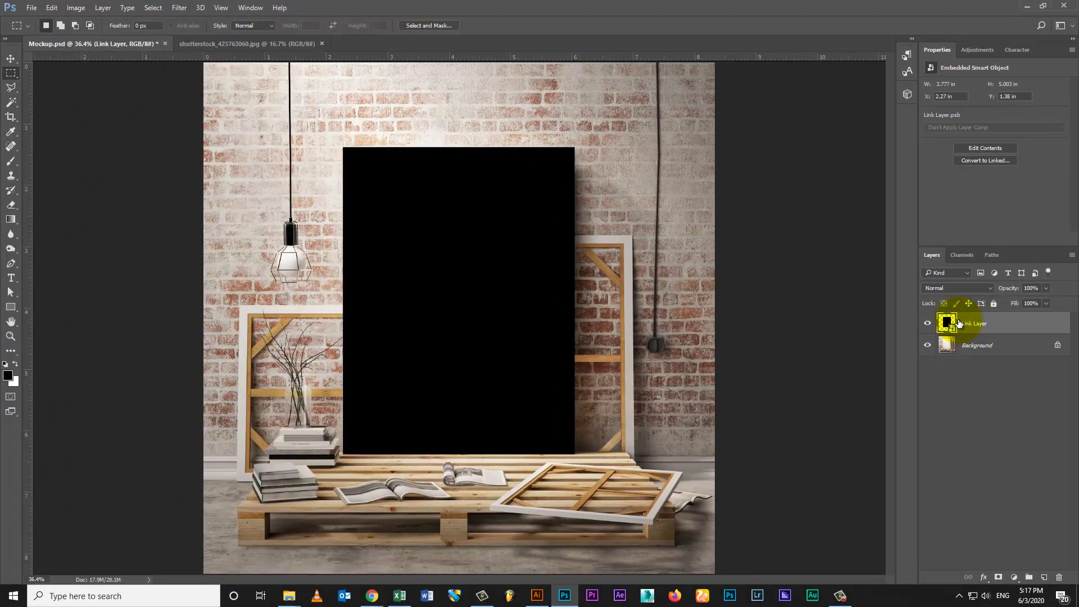
# Step: Free-transform Link Layer so its upper-right corner matches the canvas corner, making it about 3.72 by 4.98 in
pyautogui.hotkey('ctrl', 't')
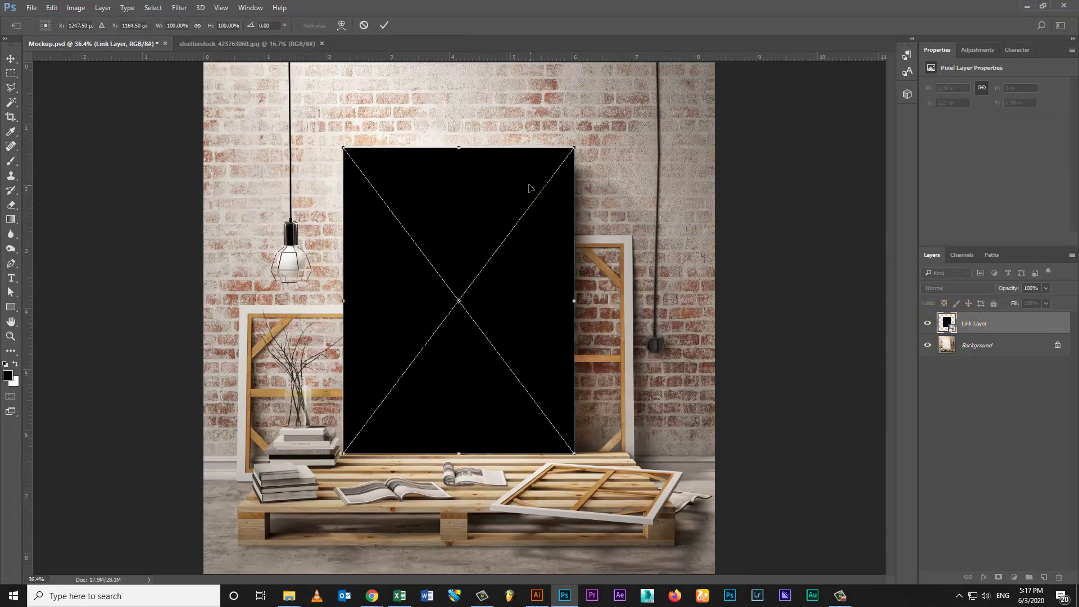
pyautogui.scroll(-1, 528, 187)
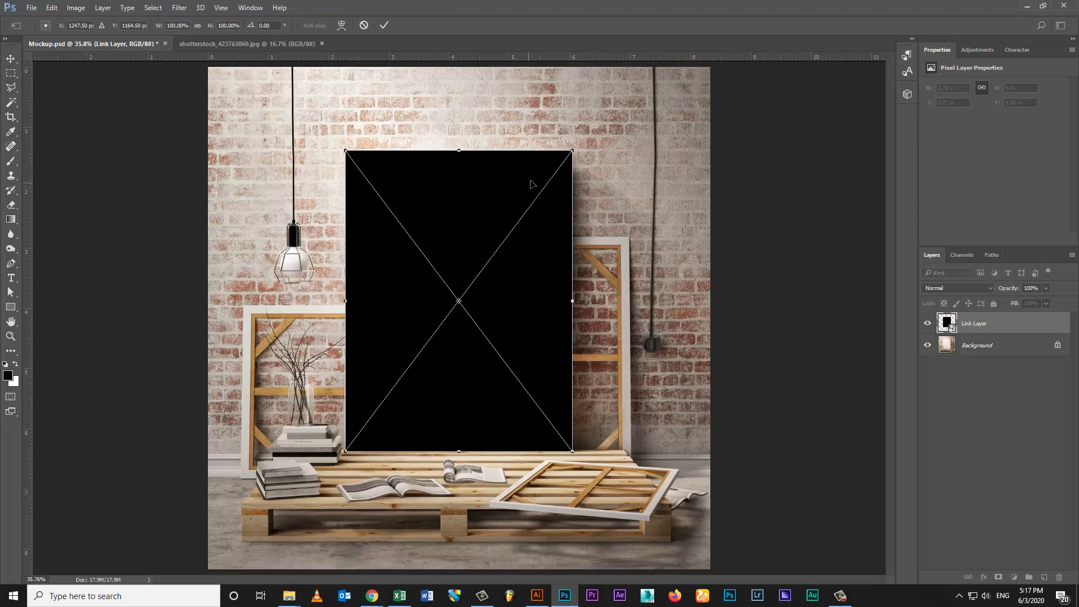
pyautogui.hotkey('ctrl', '1')
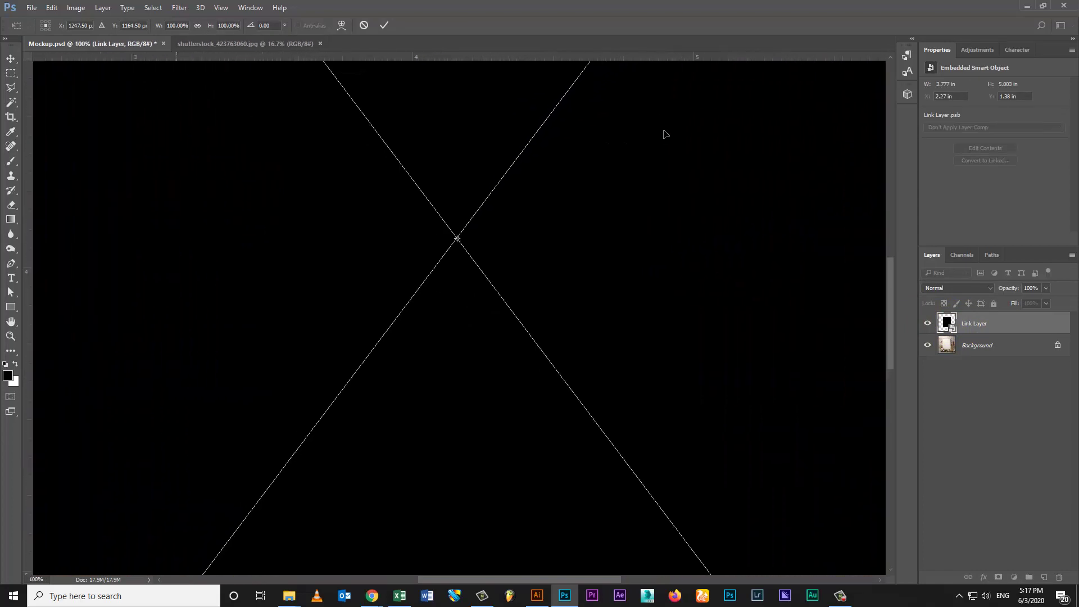
pyautogui.moveTo(679, 135); pyautogui.dragTo(665, 214)
pyautogui.moveTo(667, 159); pyautogui.dragTo(573, 273)
pyautogui.moveTo(585, 283); pyautogui.dragTo(643, 409)
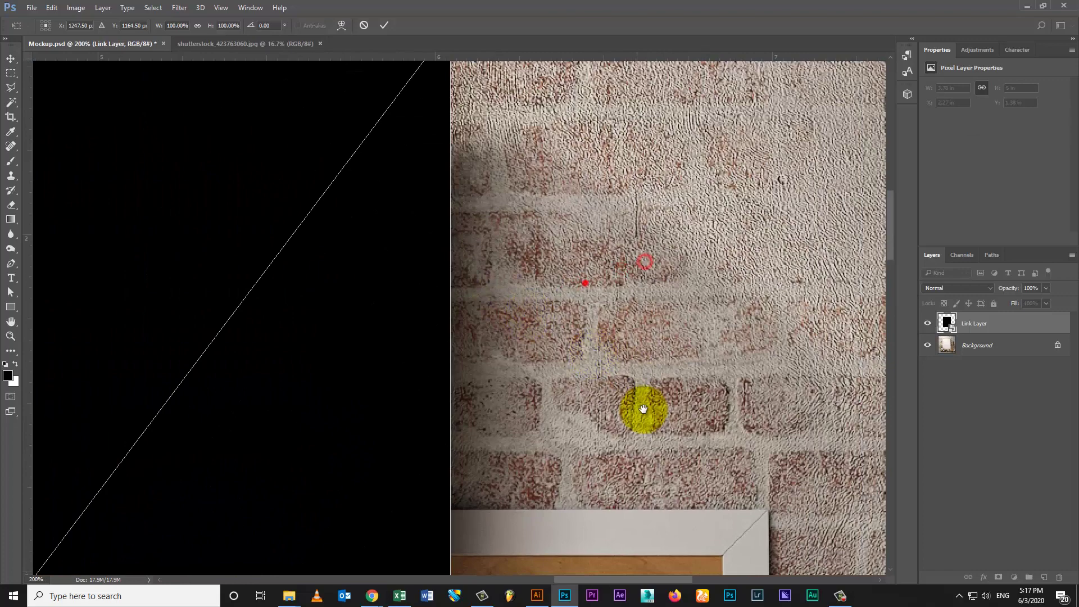
pyautogui.moveTo(593, 337)
pyautogui.mouseDown()
pyautogui.moveTo(564, 349)
pyautogui.moveTo(576, 338)
pyautogui.mouseUp()
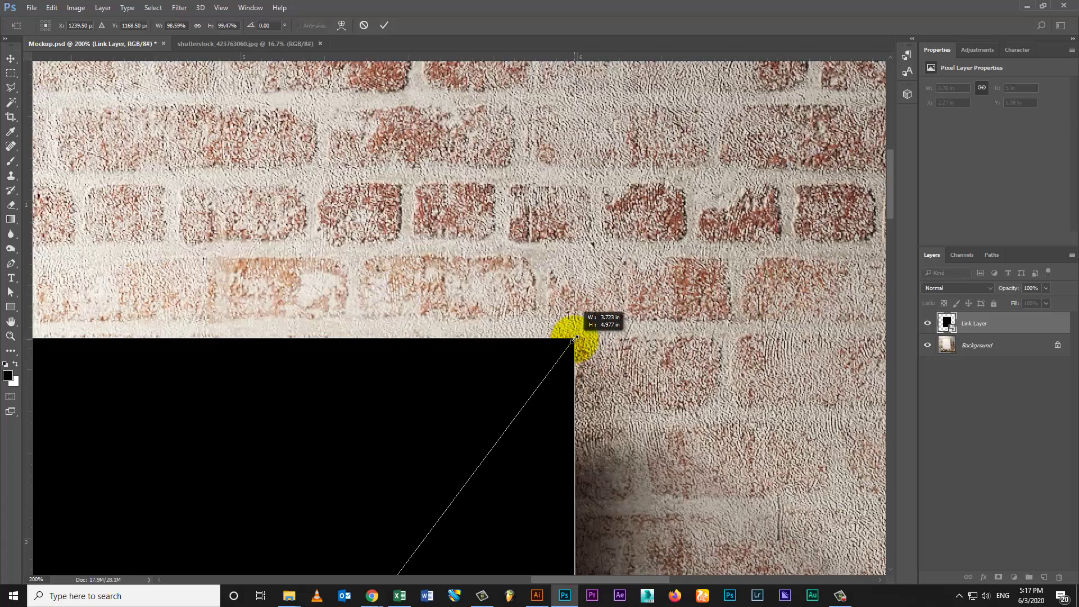
# Step: Pull the black rectangle's left edge slightly inward to the canvas edge, giving a width of about 3.71 in
pyautogui.moveTo(379, 371); pyautogui.dragTo(585, 321)
pyautogui.moveTo(359, 326); pyautogui.dragTo(567, 375)
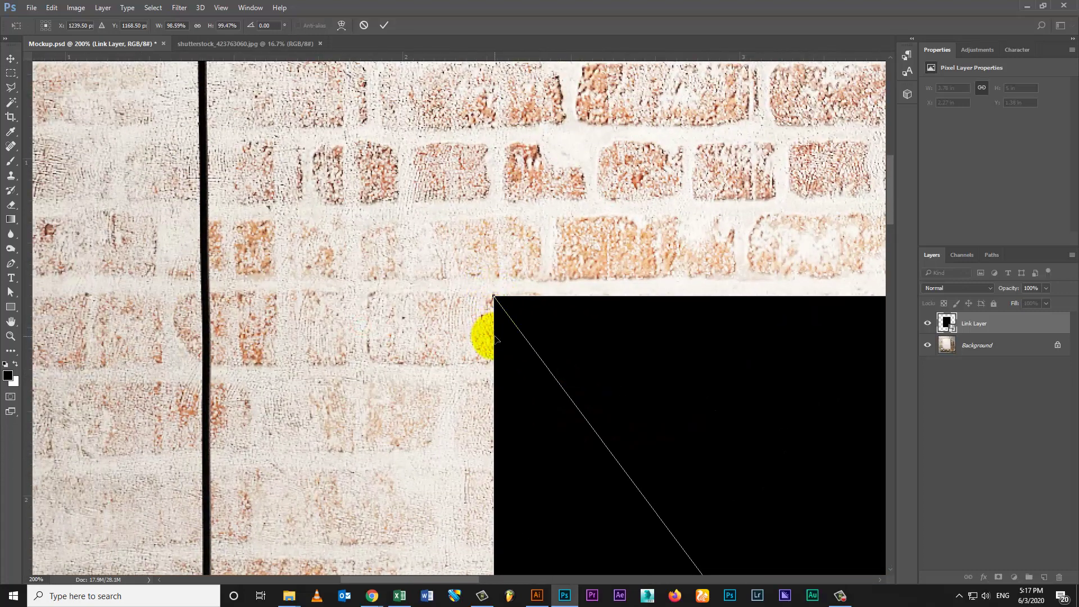
pyautogui.moveTo(494, 324); pyautogui.dragTo(497, 323)
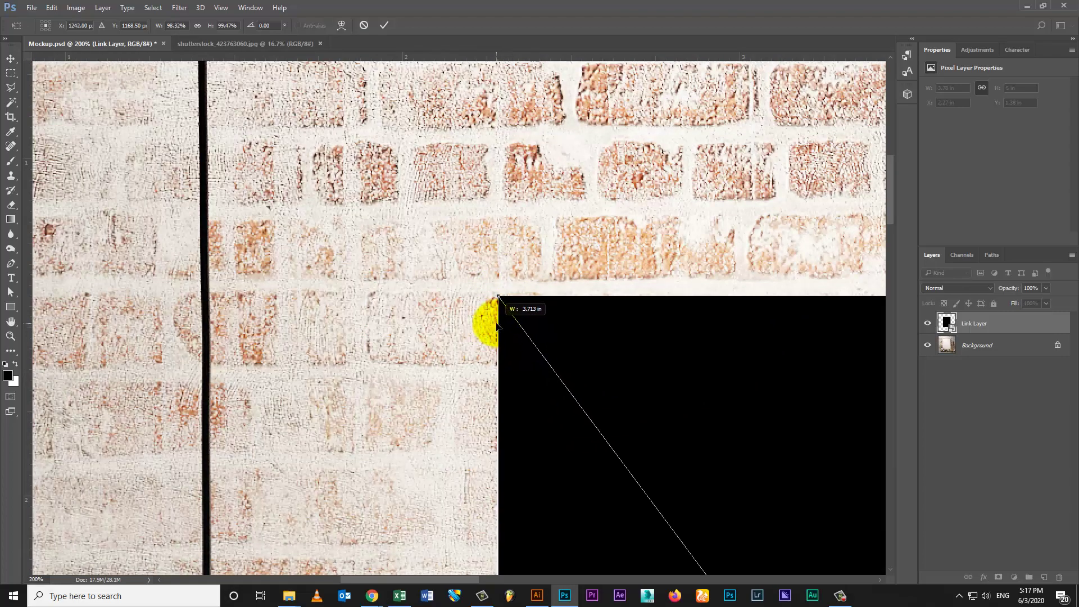
# Step: Use Distort to fit the black rectangle's lower-left corner to the corner of the blank canvas
pyautogui.moveTo(595, 422); pyautogui.dragTo(534, 127)
pyautogui.moveTo(534, 386); pyautogui.dragTo(515, 134)
pyautogui.moveTo(477, 441); pyautogui.dragTo(489, 356)
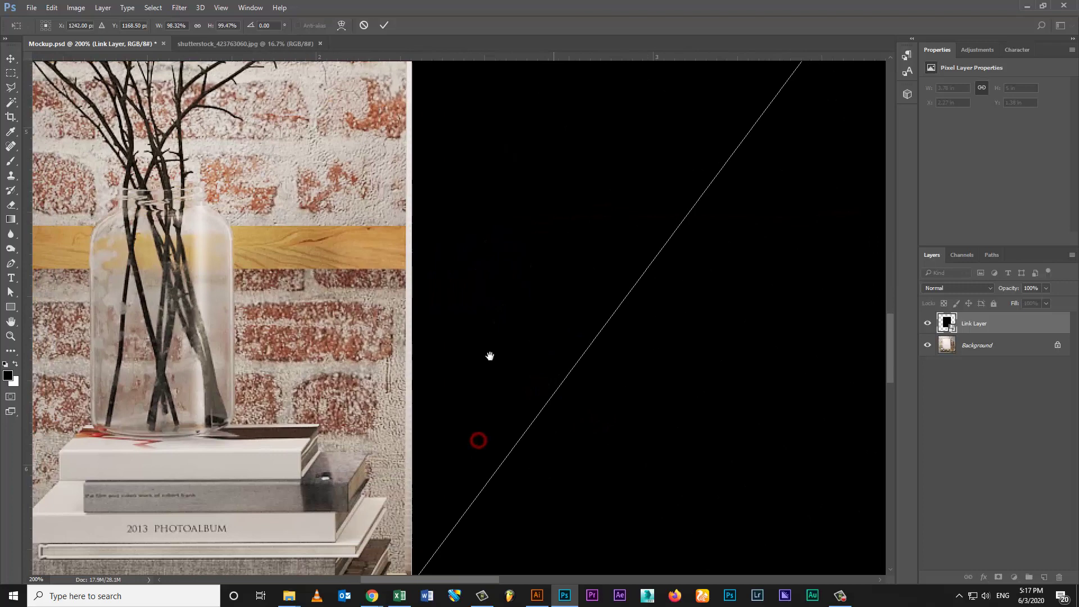
pyautogui.scroll(-8, 490, 356)
pyautogui.rightClick(484, 291)
pyautogui.click(495, 384)
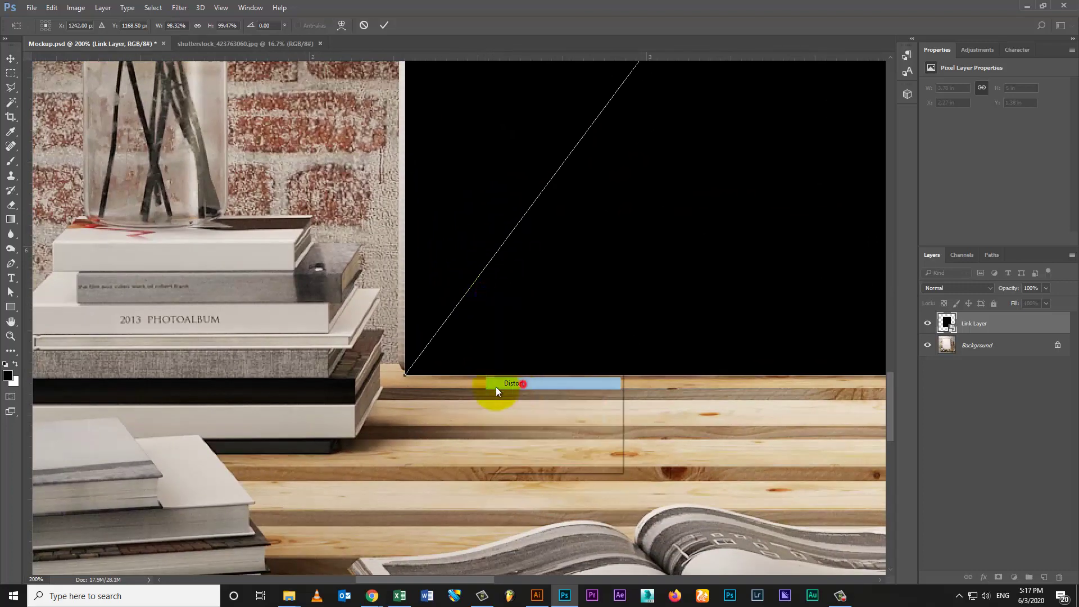
pyautogui.moveTo(404, 375); pyautogui.dragTo(400, 373)
# Step: Distort the black rectangle's lower-right corner onto the canvas corner and apply the transformation
pyautogui.moveTo(617, 338); pyautogui.dragTo(34, 298)
pyautogui.moveTo(386, 323); pyautogui.dragTo(171, 354)
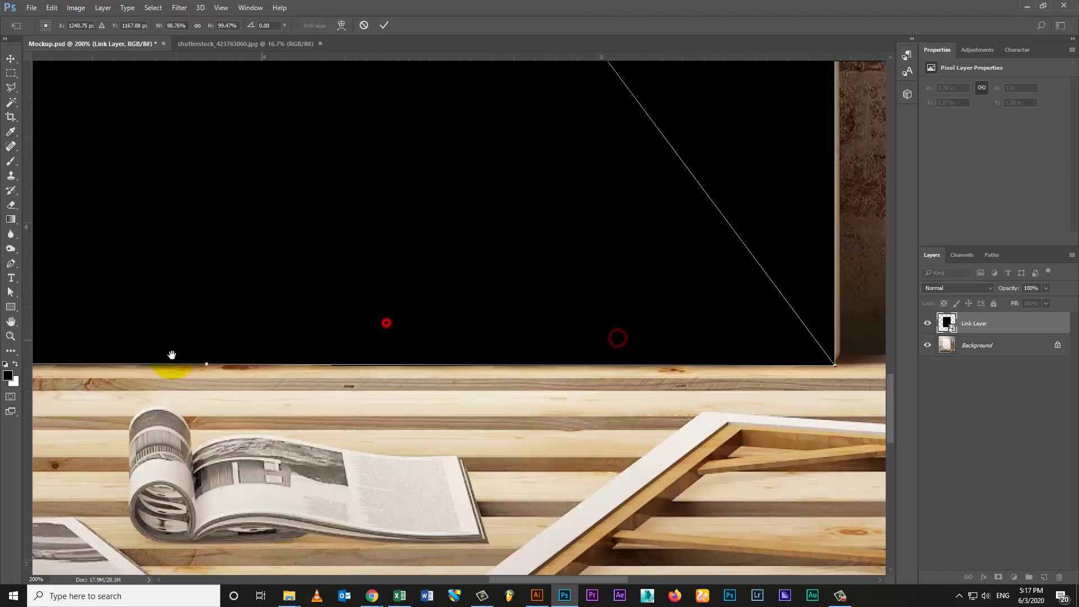
pyautogui.moveTo(481, 361); pyautogui.dragTo(365, 381)
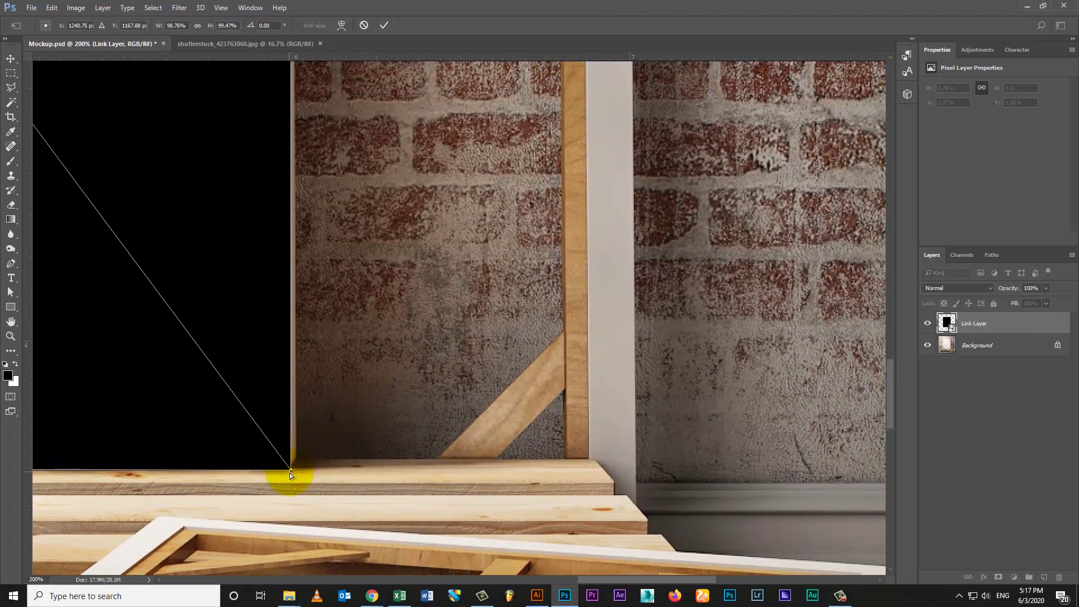
pyautogui.moveTo(292, 470); pyautogui.dragTo(296, 468)
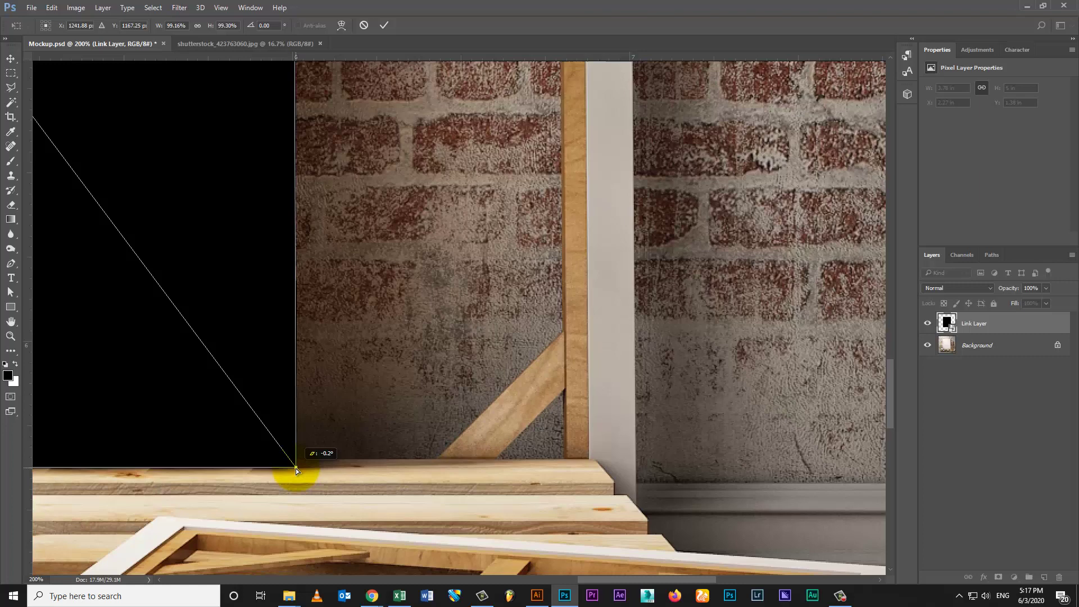
pyautogui.press('Return')
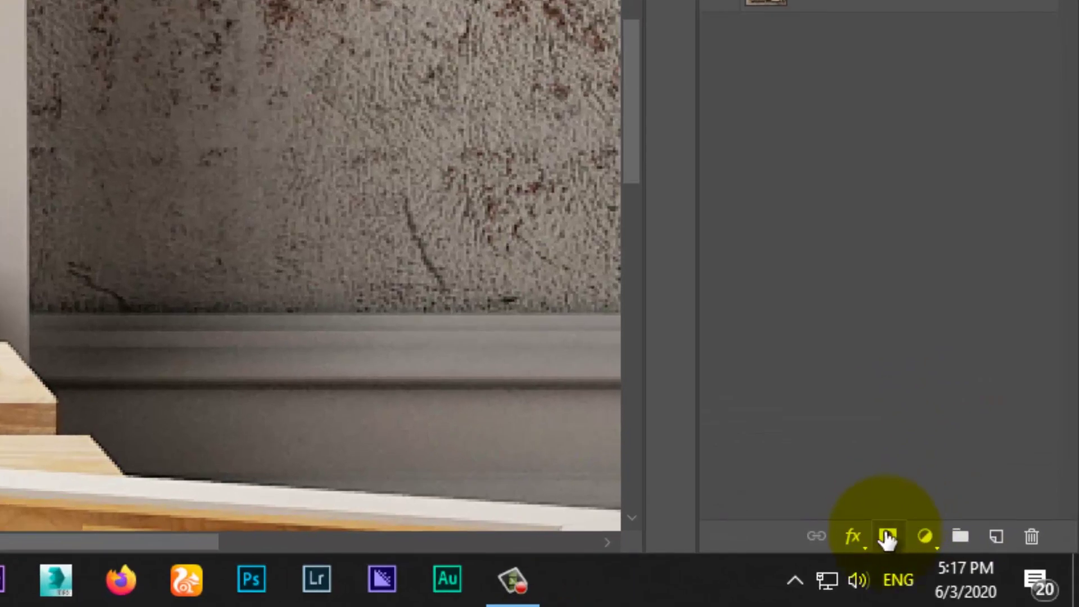
# Step: Add a layer mask to Link Layer and lower its fill to 65%
pyautogui.click(886, 538)
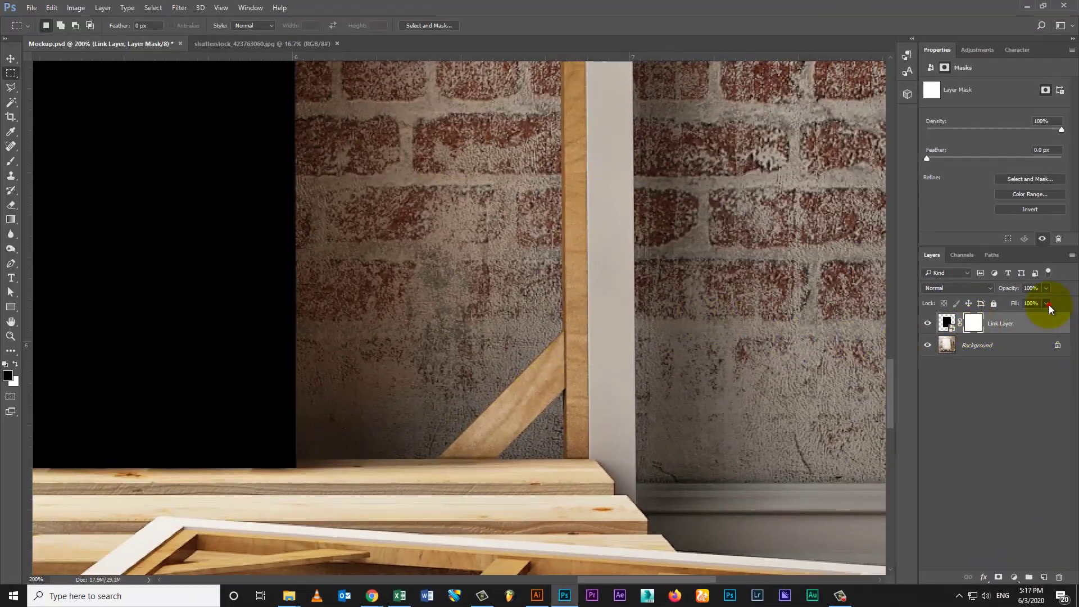
pyautogui.moveTo(1049, 305); pyautogui.dragTo(1027, 315)
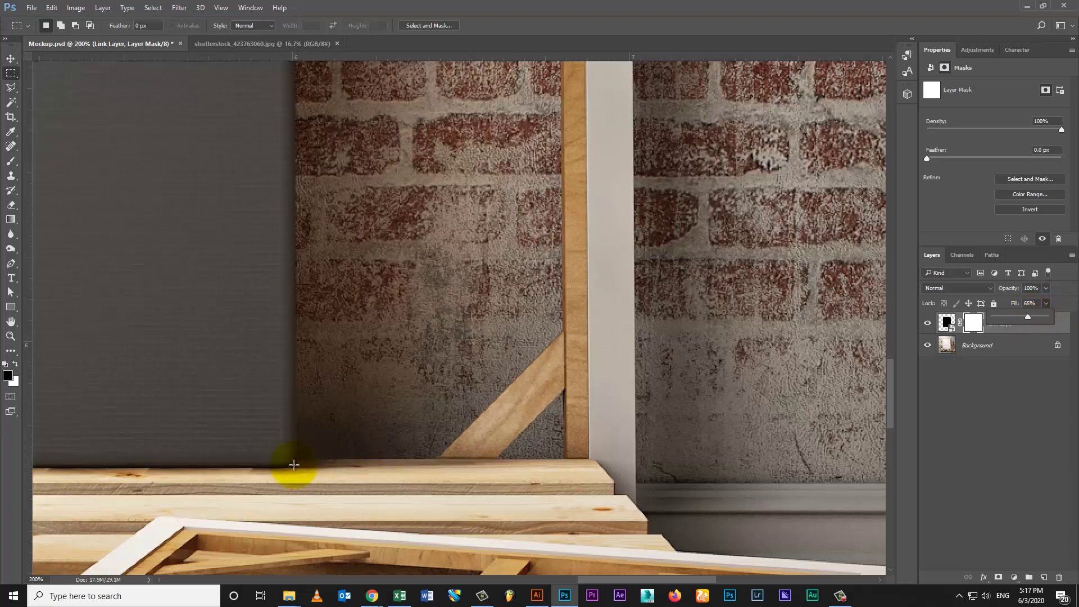
# Step: Round off the rectangle's lower-right and lower-left corners by painting on the layer mask with a small black brush
pyautogui.press('b')
pyautogui.moveTo(467, 360); pyautogui.dragTo(360, 355)
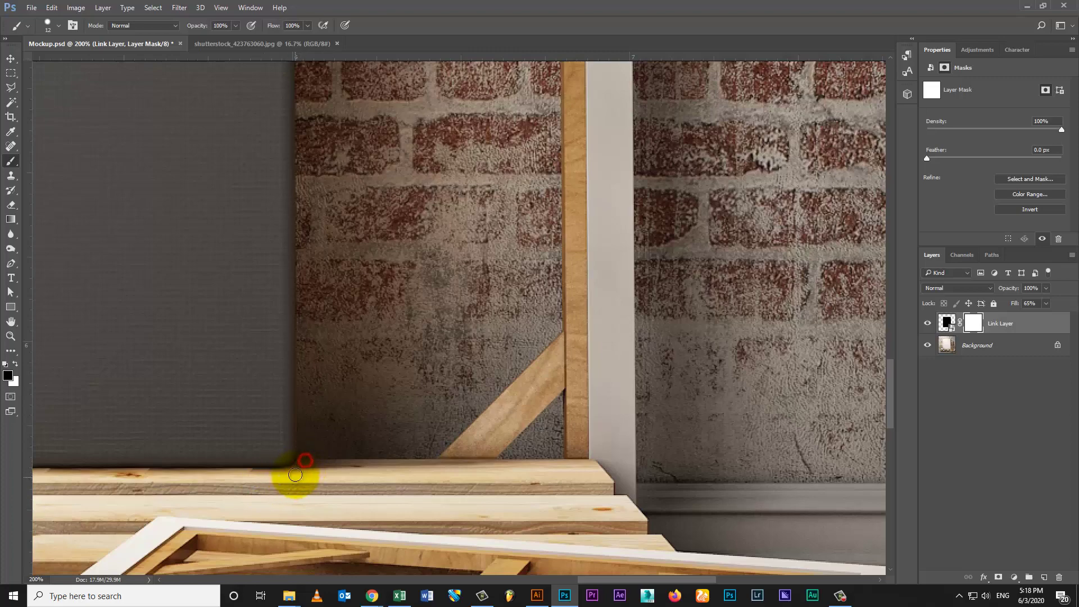
pyautogui.click(295, 474)
pyautogui.moveTo(272, 409); pyautogui.dragTo(362, 535)
pyautogui.moveTo(461, 222); pyautogui.dragTo(519, 218)
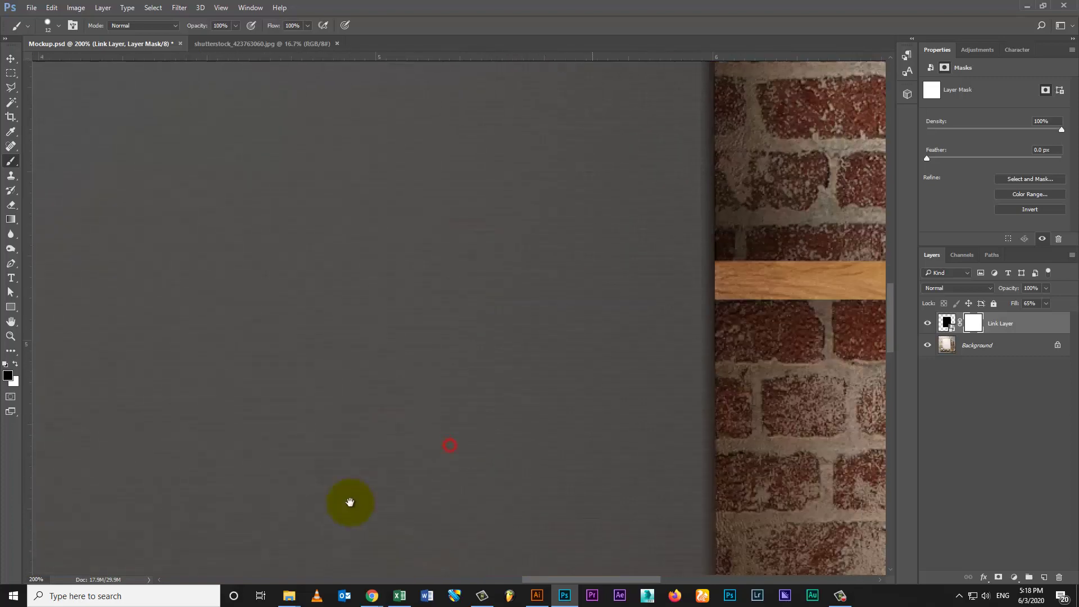
pyautogui.moveTo(350, 487); pyautogui.dragTo(508, 272)
pyautogui.moveTo(194, 425); pyautogui.dragTo(506, 394)
pyautogui.moveTo(381, 313); pyautogui.dragTo(236, 472)
pyautogui.moveTo(539, 404); pyautogui.dragTo(411, 415)
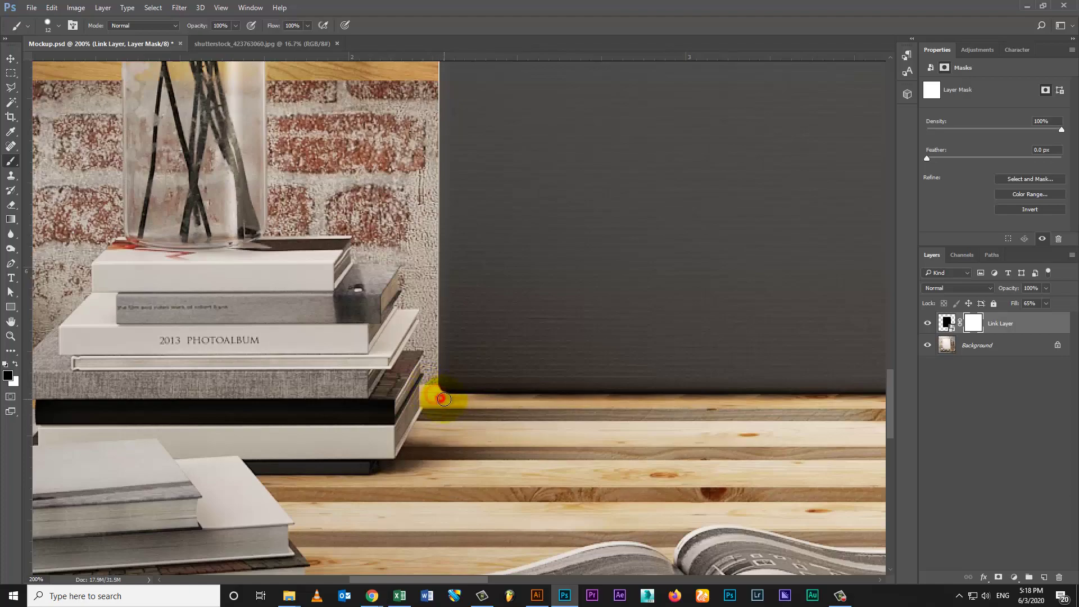
# Step: Paint black on the mask at the rectangle's upper-left and upper-right corners to round them to the canvas shape
pyautogui.moveTo(457, 205); pyautogui.dragTo(472, 358)
pyautogui.moveTo(457, 260); pyautogui.dragTo(467, 360)
pyautogui.moveTo(466, 286); pyautogui.dragTo(463, 301)
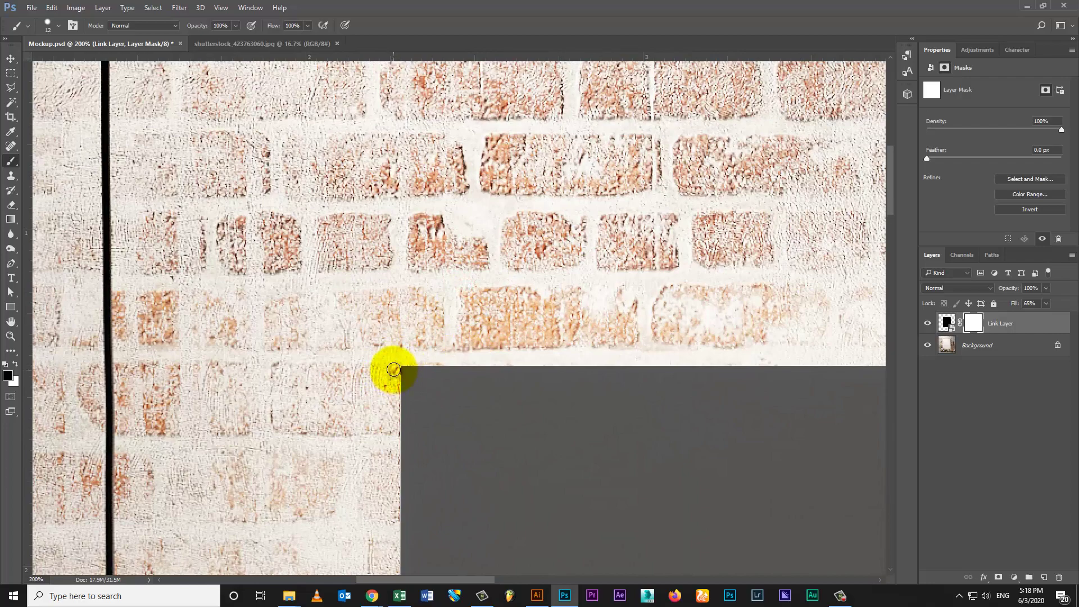
pyautogui.click(395, 371)
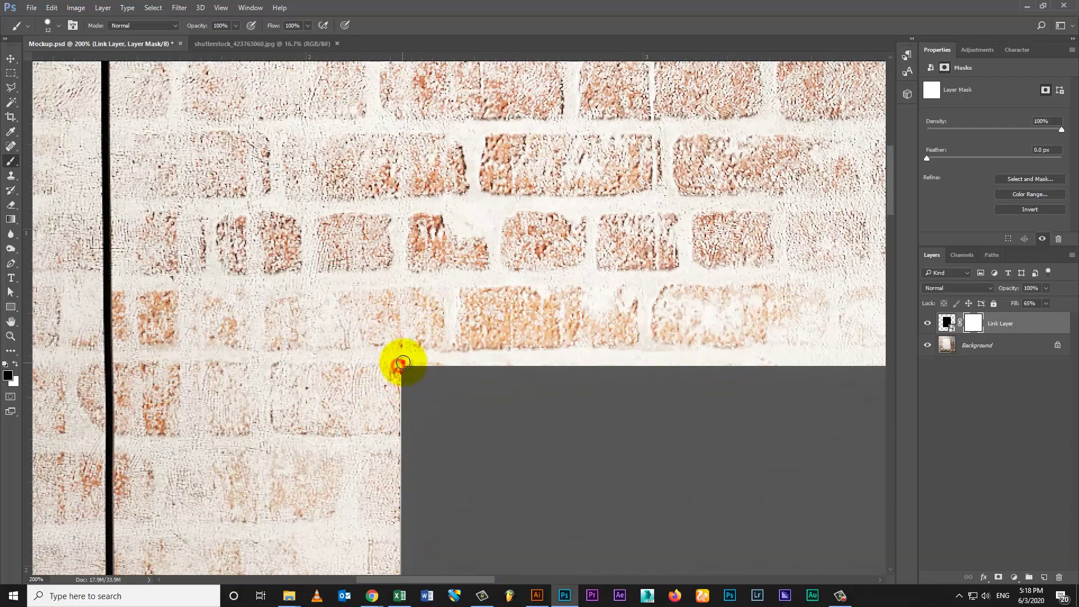
pyautogui.click(413, 359)
pyautogui.moveTo(571, 338)
pyautogui.mouseDown()
pyautogui.moveTo(417, 307)
pyautogui.moveTo(431, 353)
pyautogui.mouseUp()
pyautogui.click(514, 283)
pyautogui.click(521, 287)
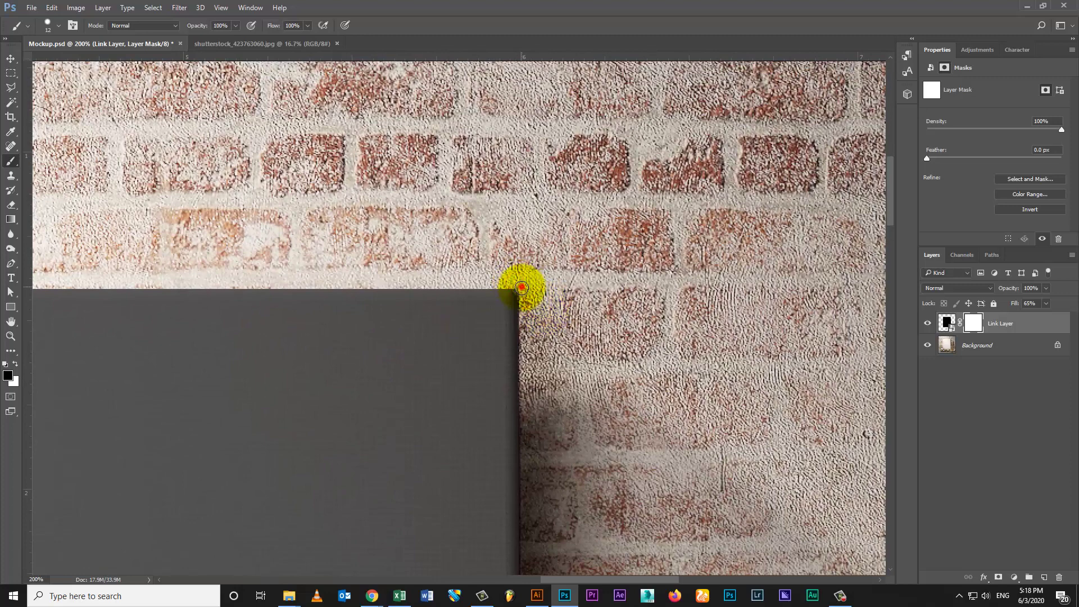
pyautogui.moveTo(521, 288); pyautogui.dragTo(526, 297)
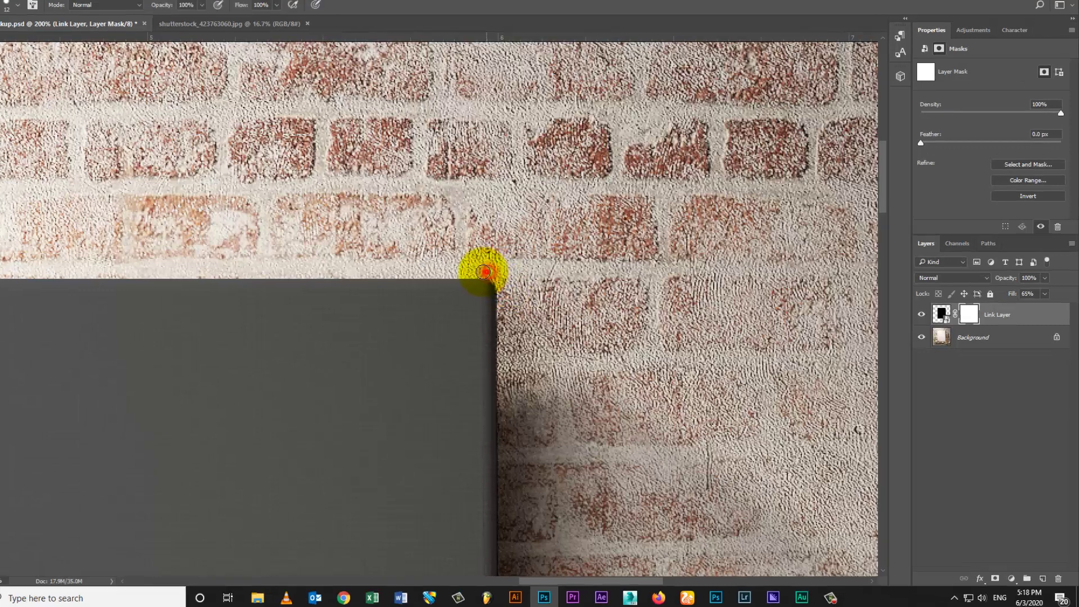
pyautogui.click(503, 280)
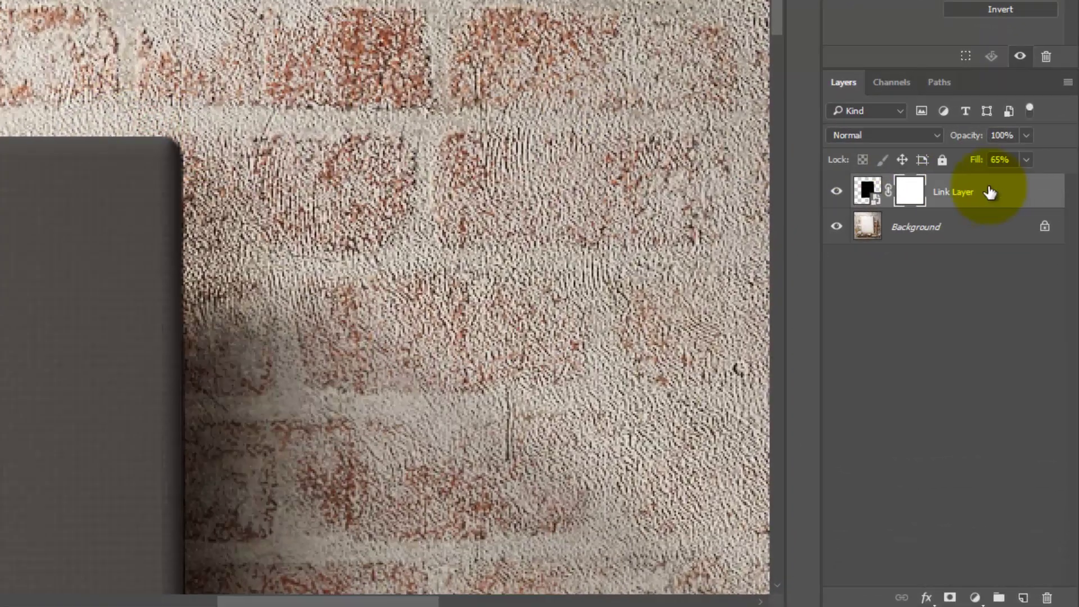
# Step: Restore Link Layer's fill to 100%, switch to the Move tool and fit the whole mockup on screen
pyautogui.click(1026, 159)
pyautogui.moveTo(1027, 179); pyautogui.dragTo(1062, 181)
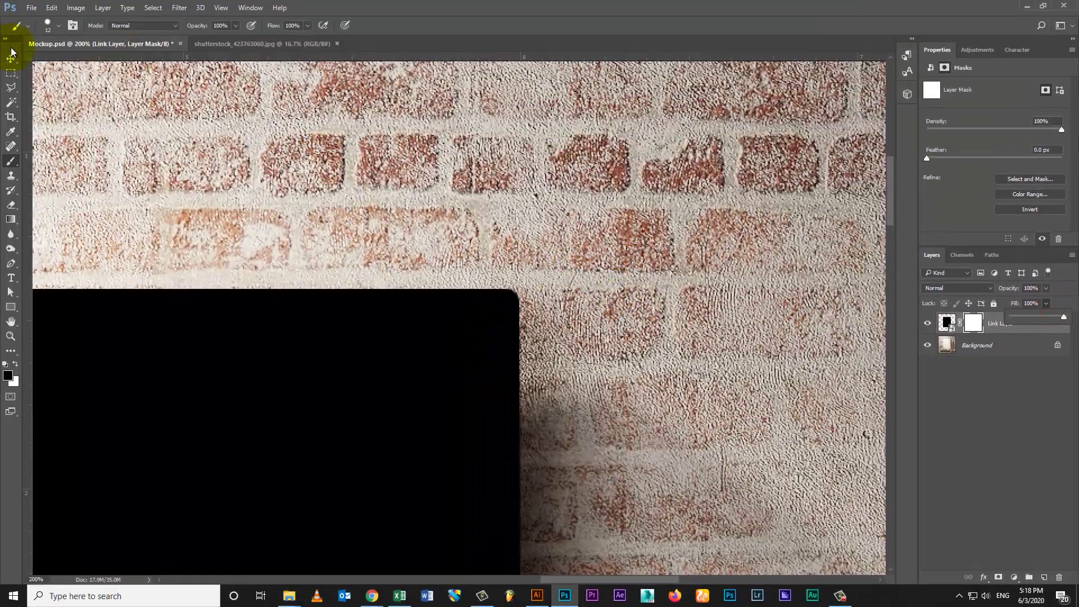
pyautogui.click(11, 58)
pyautogui.click(452, 158)
pyautogui.hotkey('ctrl', '0')
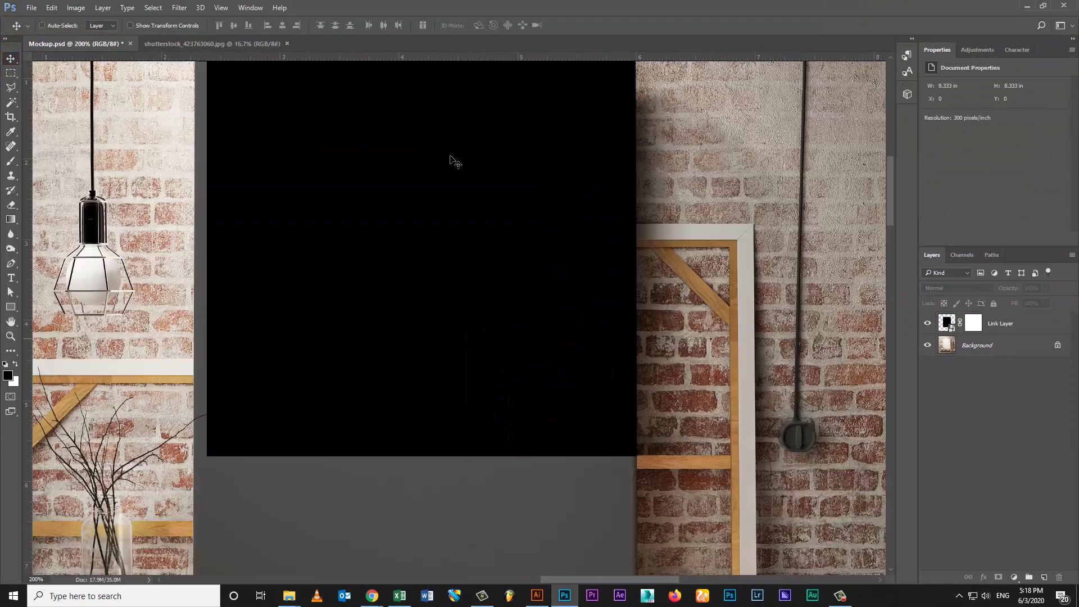
# Step: Select Link Layer and open its smart object contents for editing
pyautogui.click(496, 206)
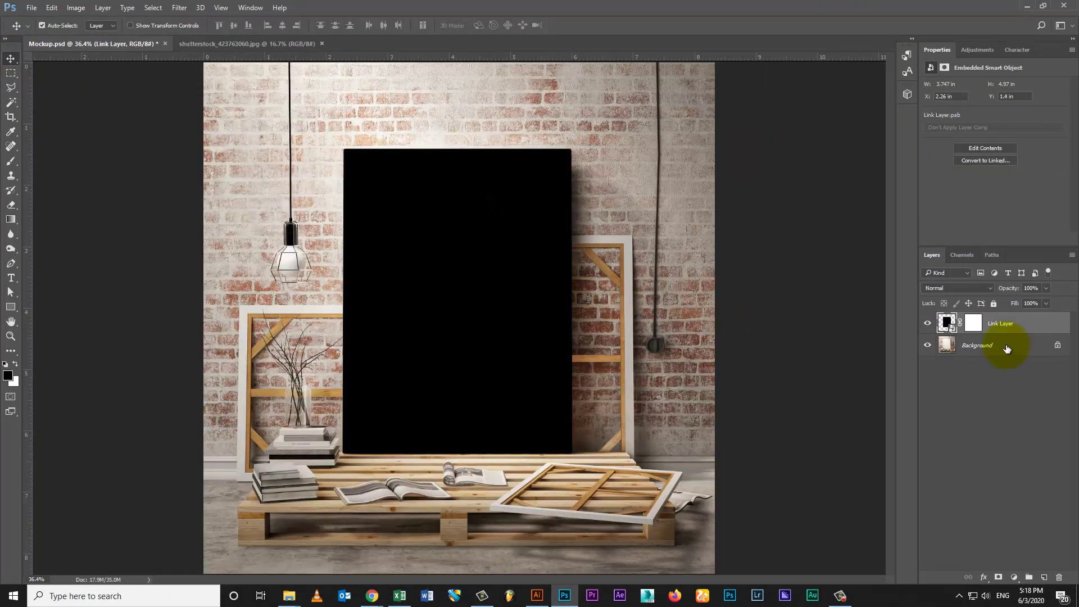
pyautogui.doubleClick(947, 321)
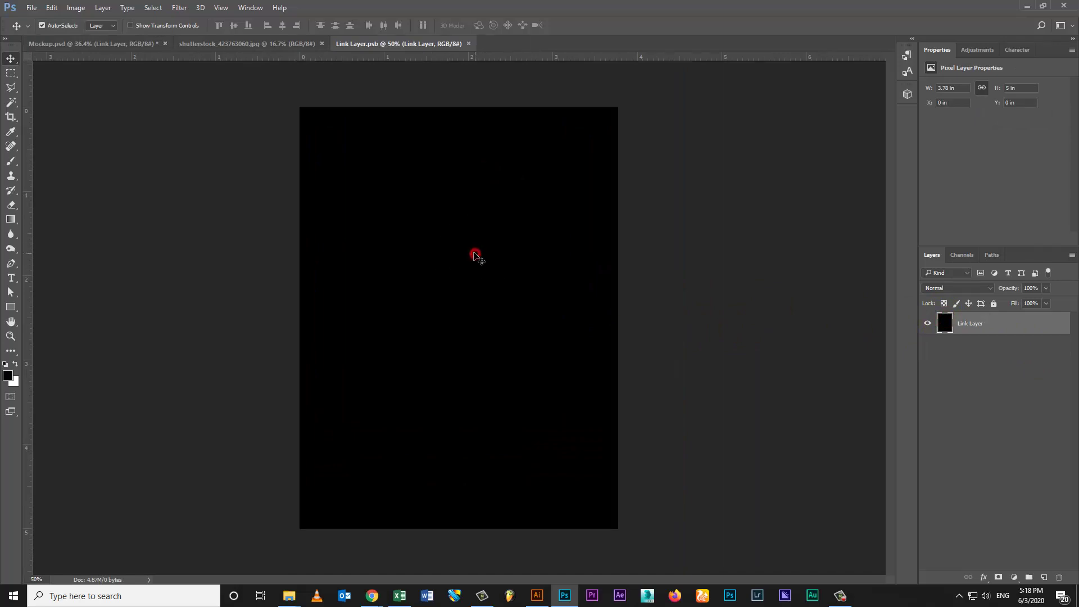
# Step: Switch to Illustrator, select all of the poster artwork in Poster Artwork.ai and copy it
pyautogui.click(537, 595)
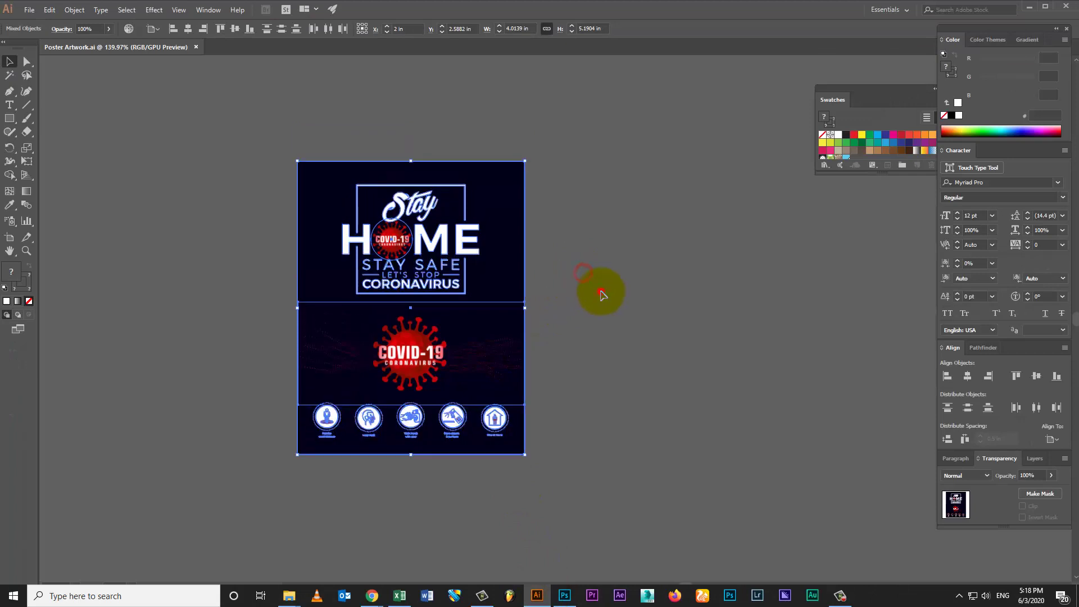
pyautogui.click(599, 290)
pyautogui.moveTo(518, 428); pyautogui.dragTo(288, 138)
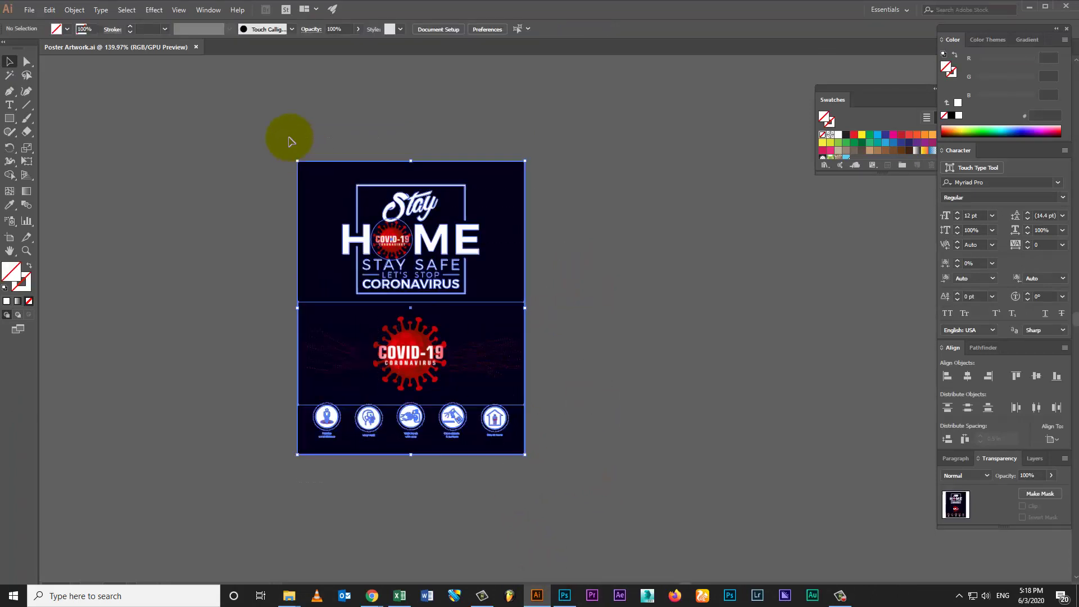
pyautogui.click(50, 10)
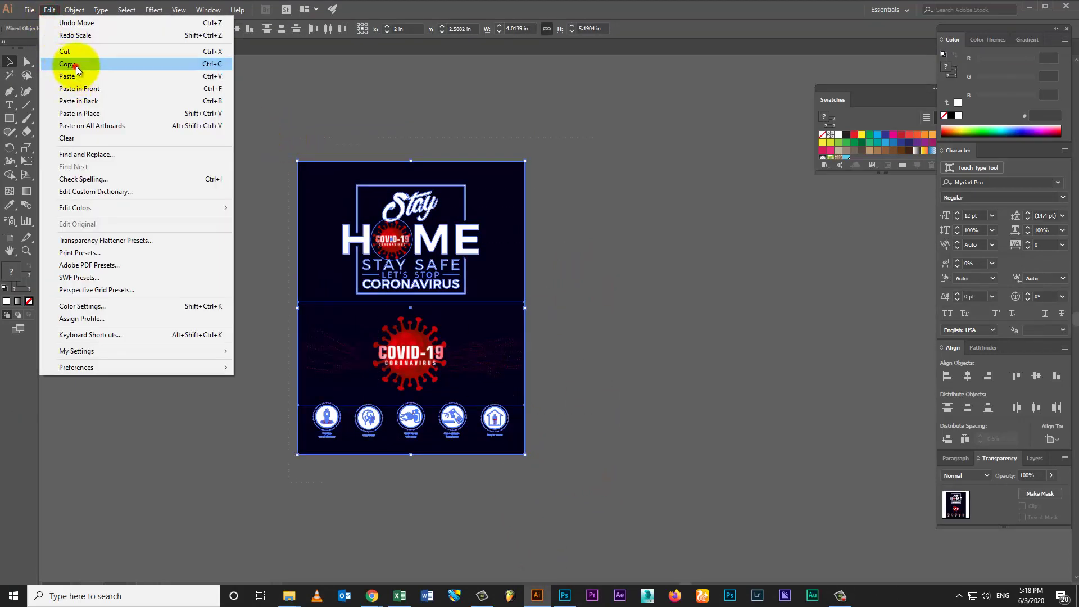
pyautogui.click(66, 64)
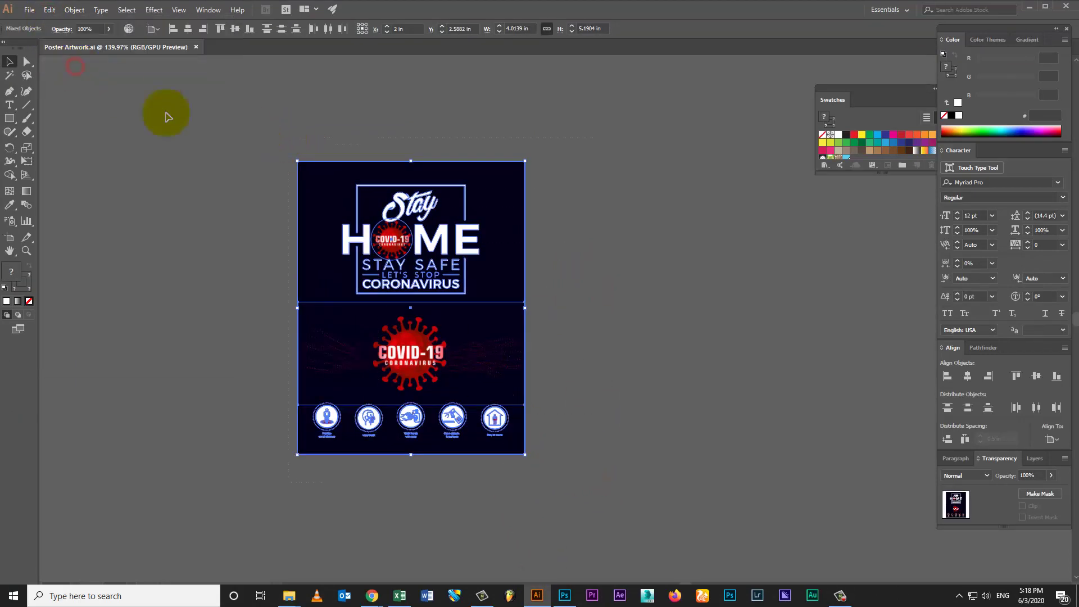
# Step: Switch back to Photoshop and paste the copied poster into Link Layer.psb as Pixels
pyautogui.click(566, 598)
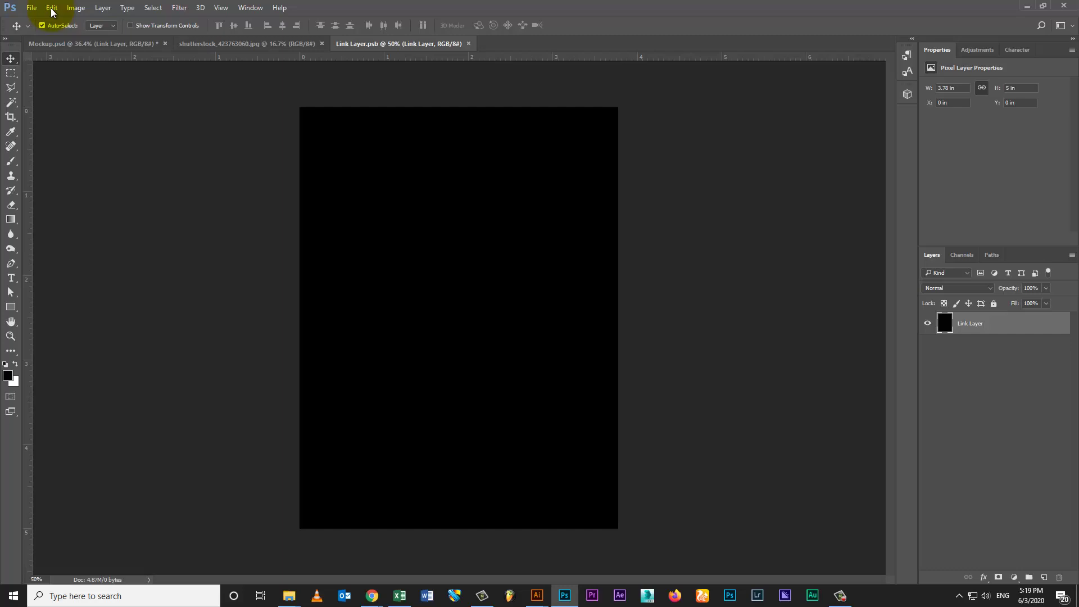
pyautogui.click(51, 7)
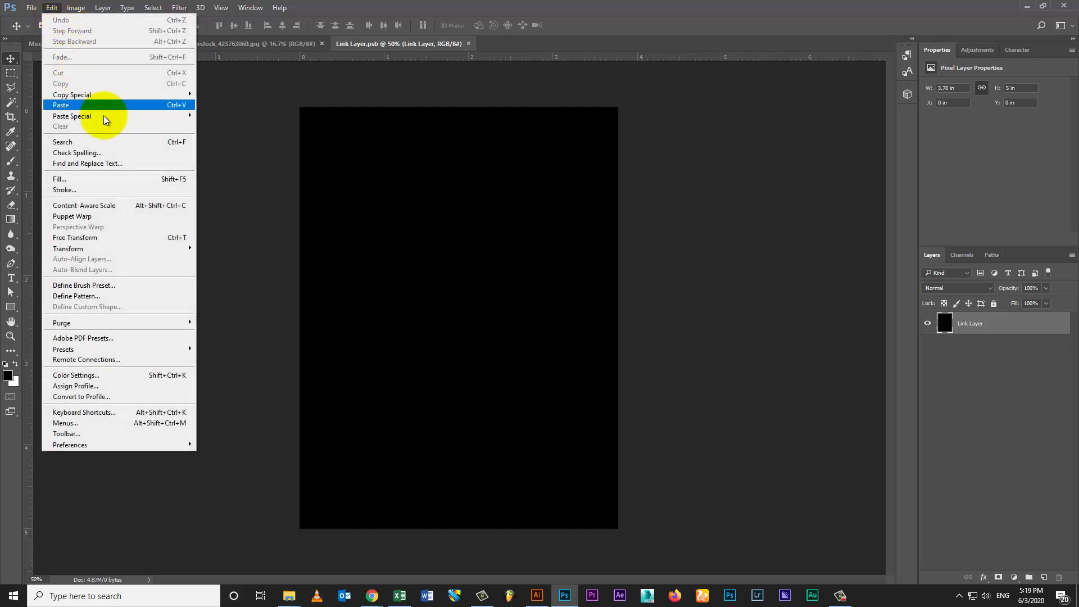
pyautogui.click(108, 105)
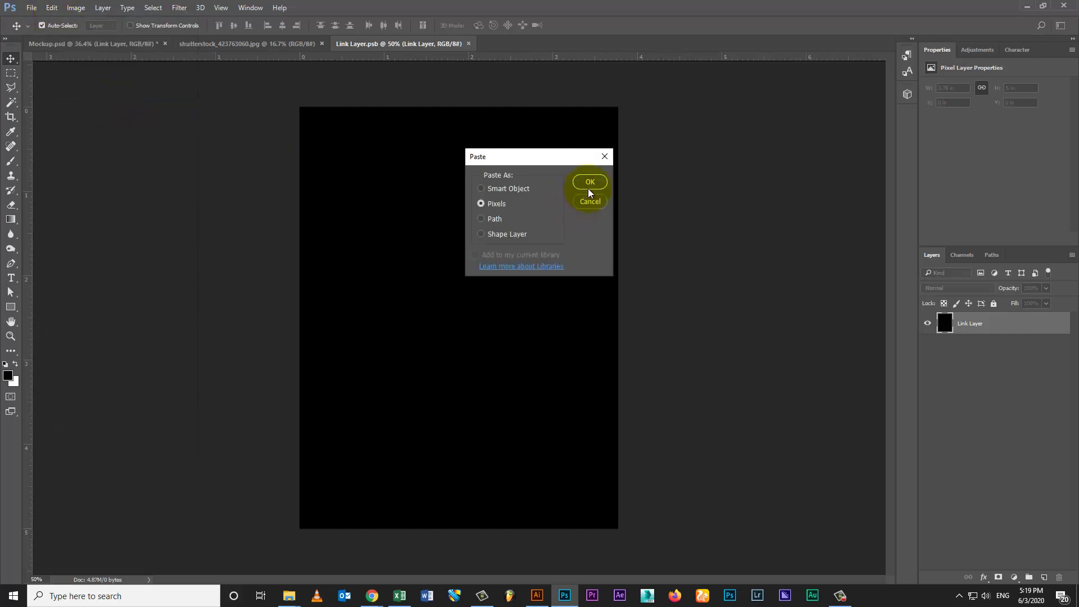
pyautogui.click(599, 183)
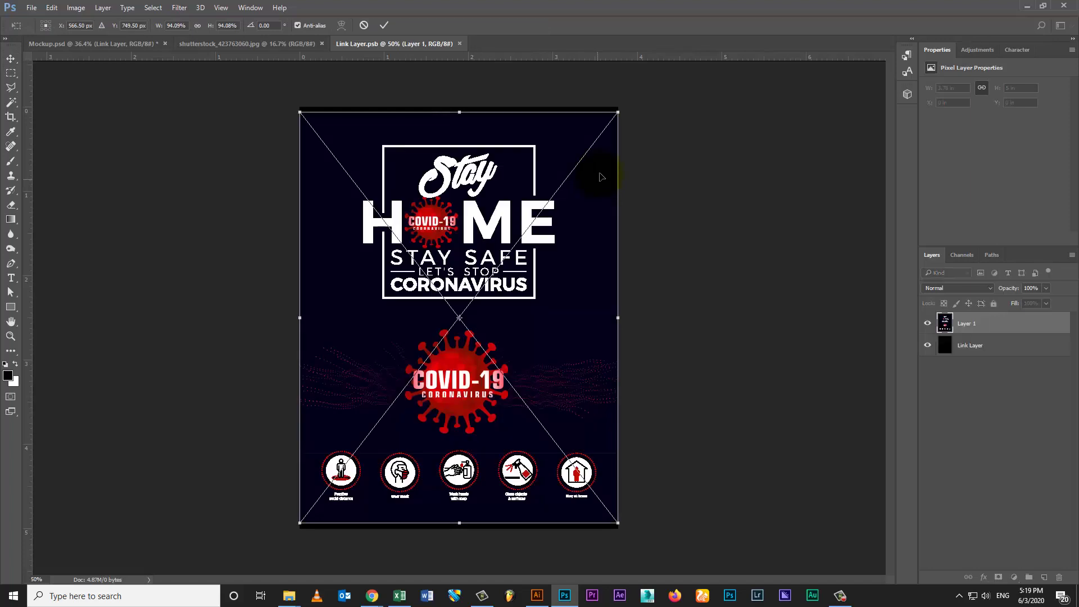
# Step: Stretch the pasted poster vertically to the canvas's upper and lower edges, commit the transform, and close Link Layer.psb with its changes saved
pyautogui.moveTo(459, 113); pyautogui.dragTo(458, 107)
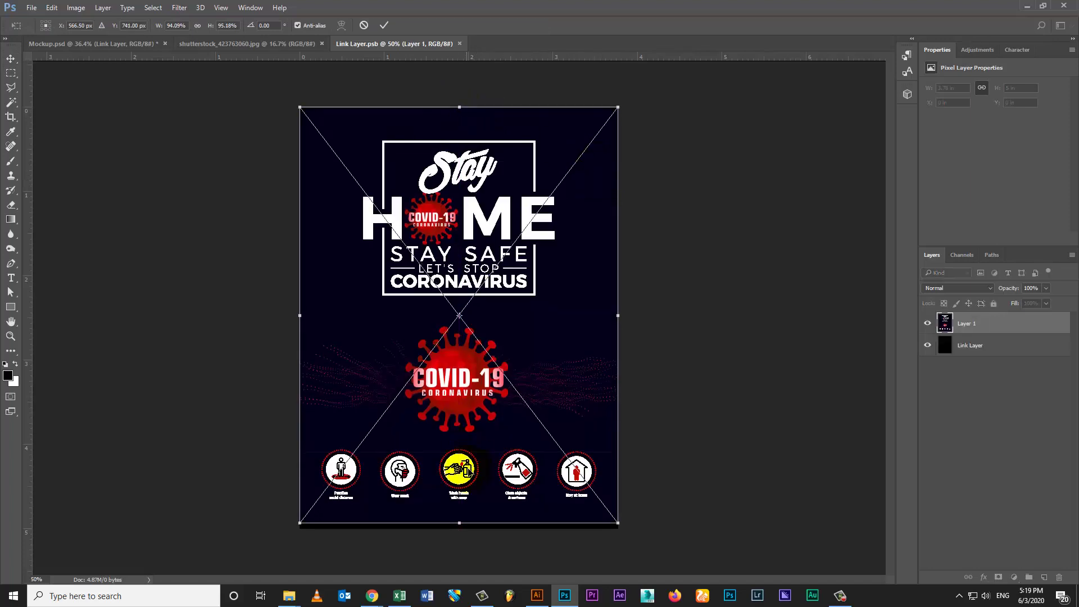
pyautogui.moveTo(460, 524); pyautogui.dragTo(459, 531)
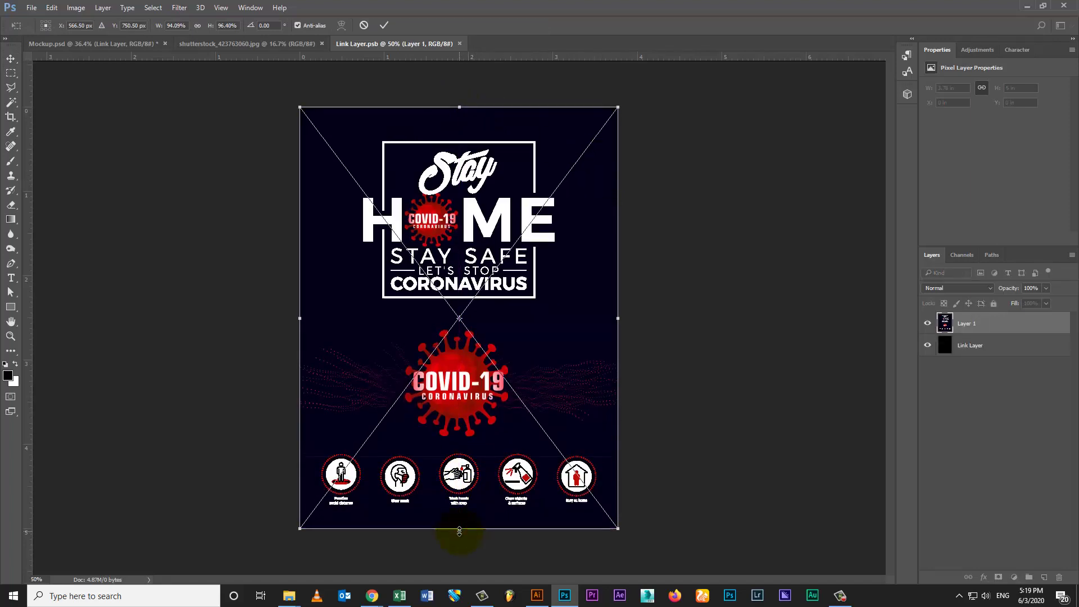
pyautogui.press('Return')
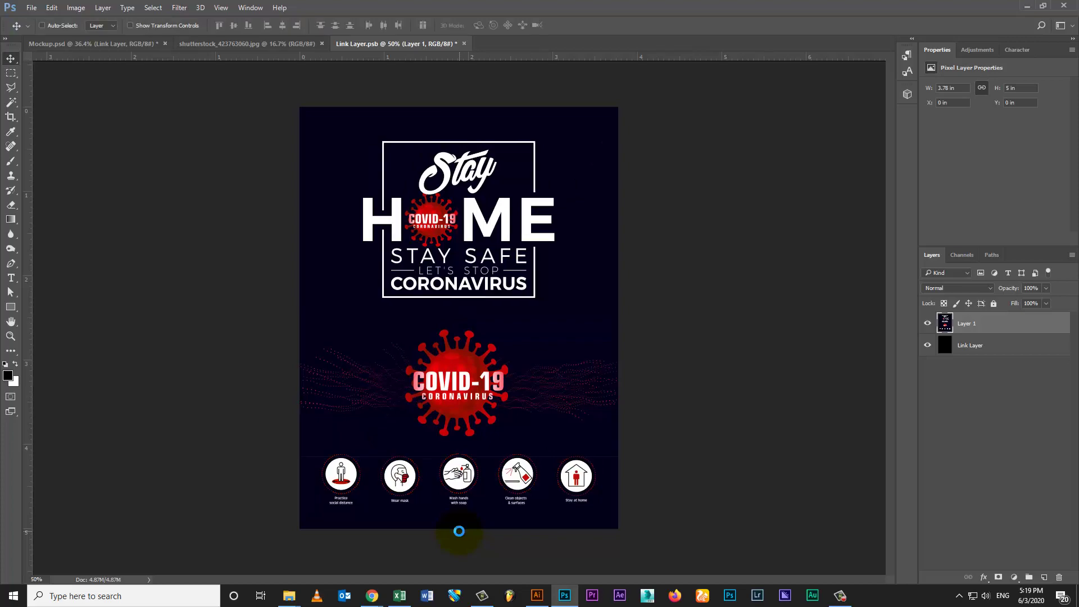
pyautogui.hotkey('ctrl', 'w')
pyautogui.press('Return')
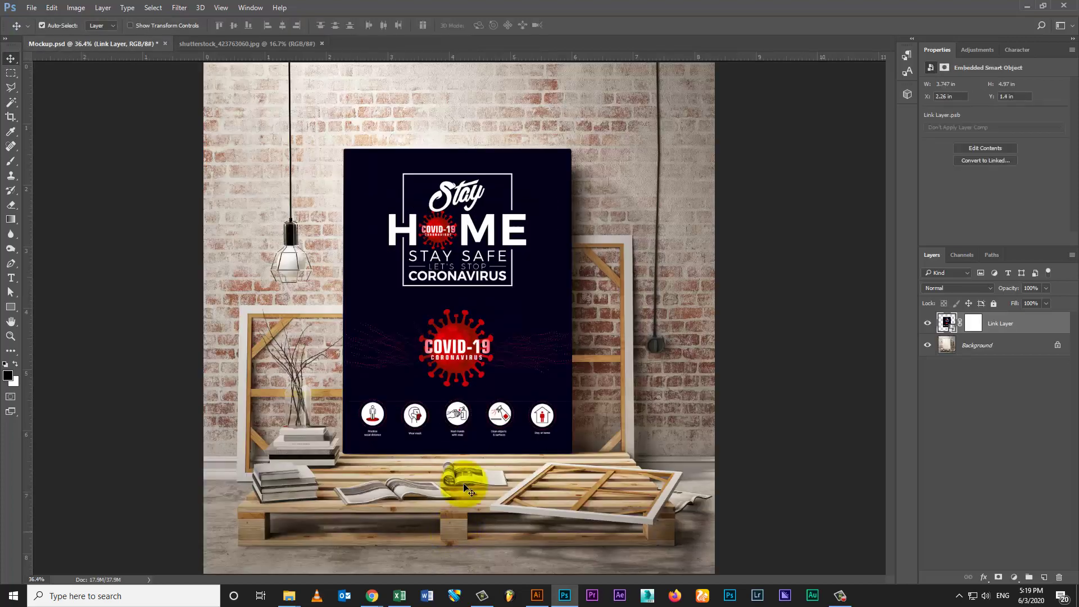
# Step: Duplicate the Background layer of Mockup.psd, naming the copy "Background"
pyautogui.click(975, 345)
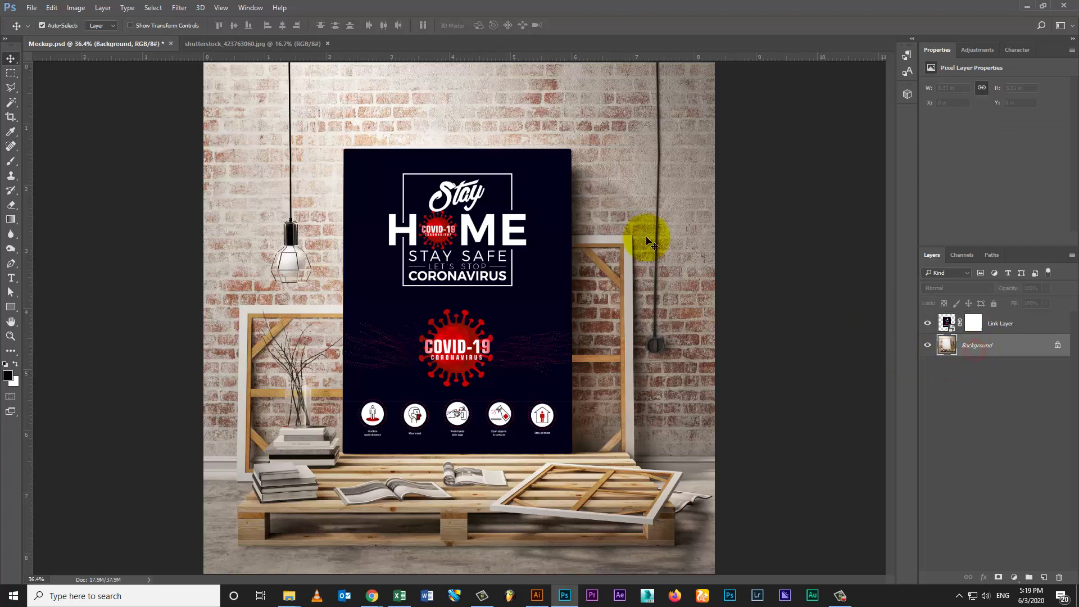
pyautogui.click(103, 10)
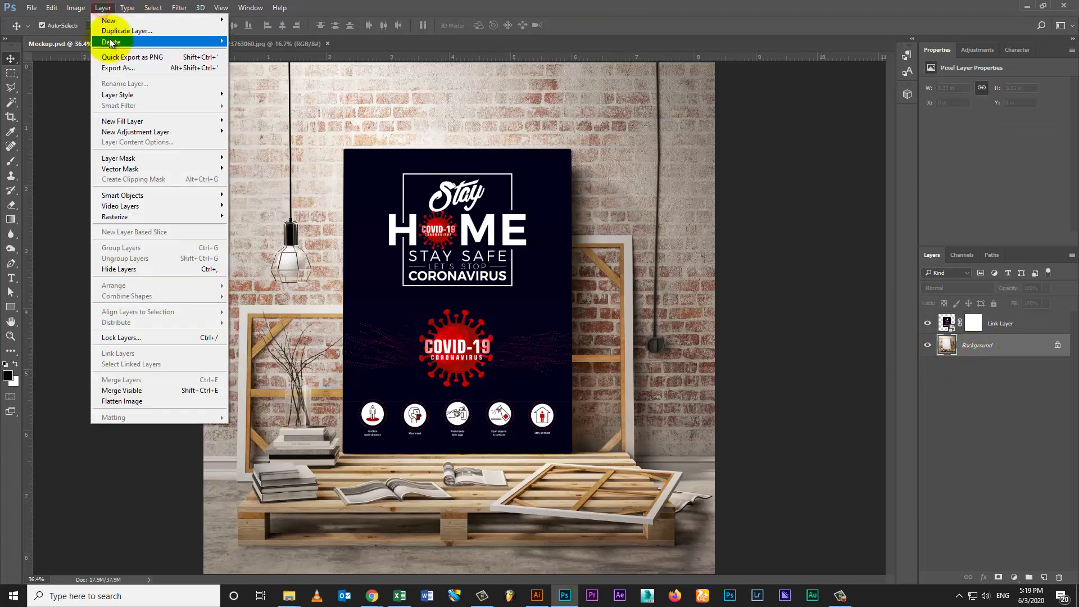
pyautogui.click(116, 32)
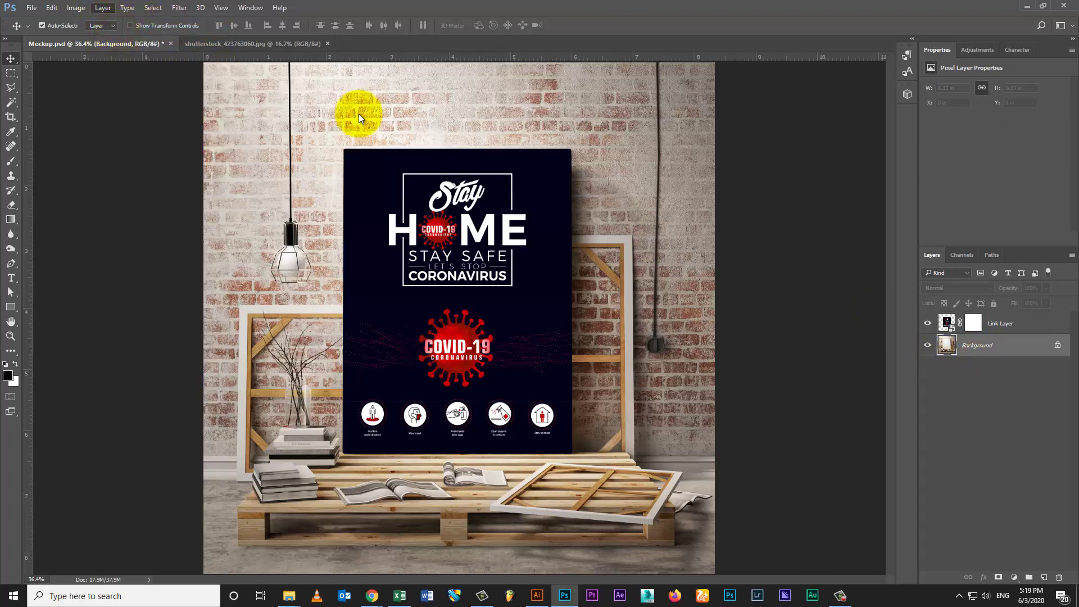
pyautogui.click(552, 194)
pyautogui.press('BackSpace')
pyautogui.press('BackSpace')
pyautogui.press('BackSpace')
pyautogui.press('BackSpace')
pyautogui.press('BackSpace')
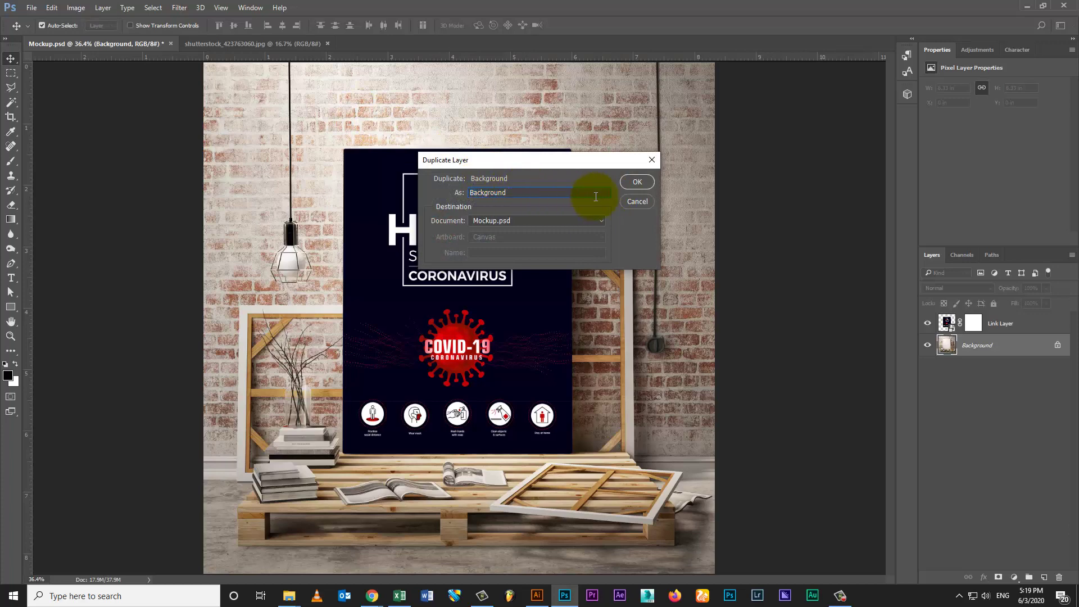
pyautogui.click(639, 181)
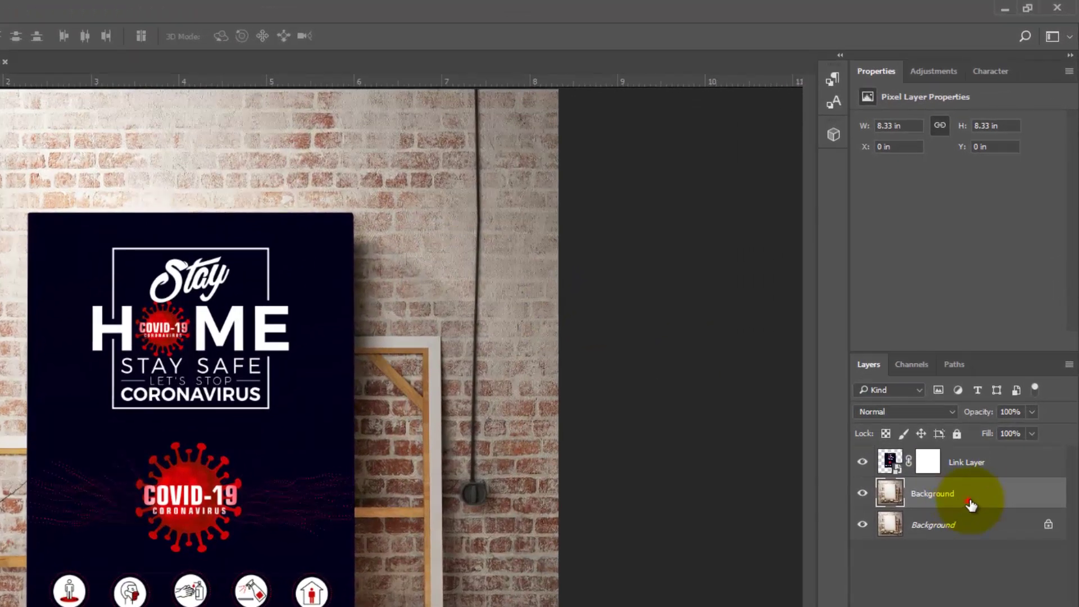
# Step: Move the Background copy above Link Layer and set its blend mode to Multiply
pyautogui.moveTo(1000, 350); pyautogui.dragTo(1005, 323)
pyautogui.moveTo(974, 451); pyautogui.dragTo(974, 455)
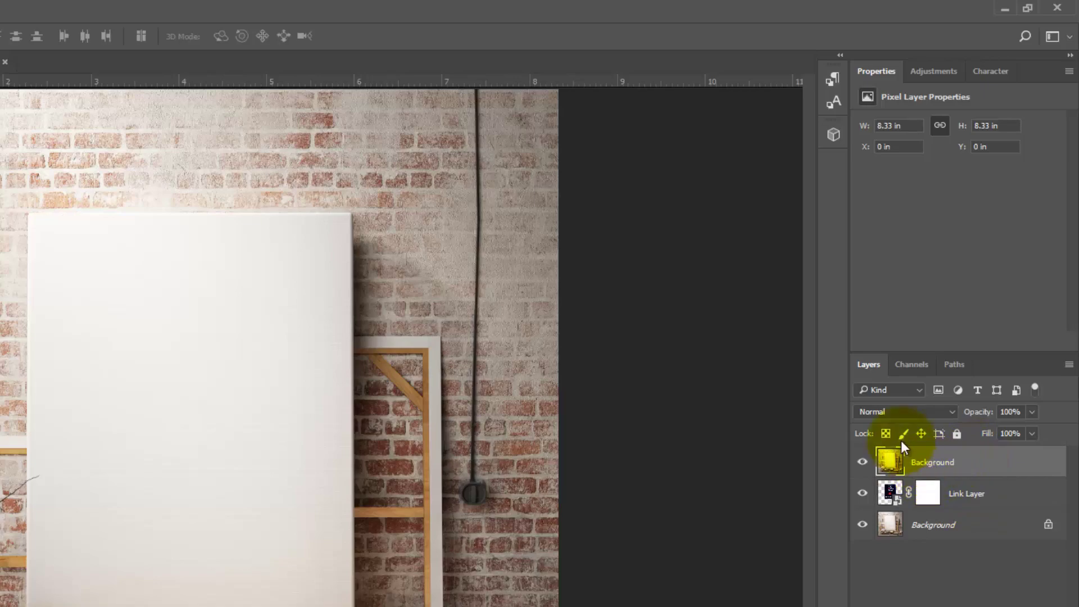
pyautogui.click(880, 411)
pyautogui.click(876, 433)
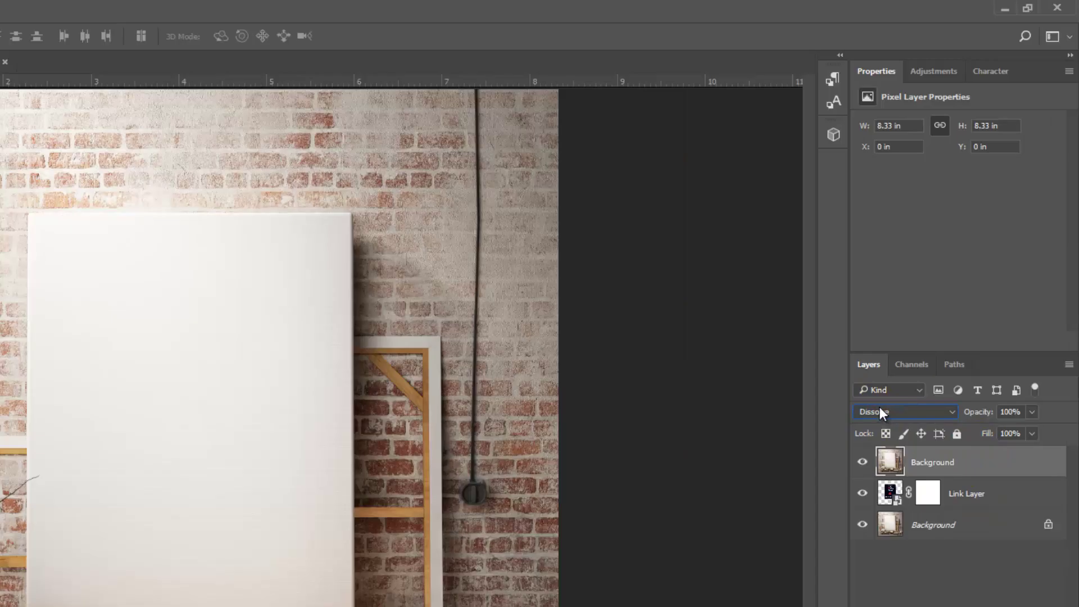
pyautogui.scroll(-1, 878, 412)
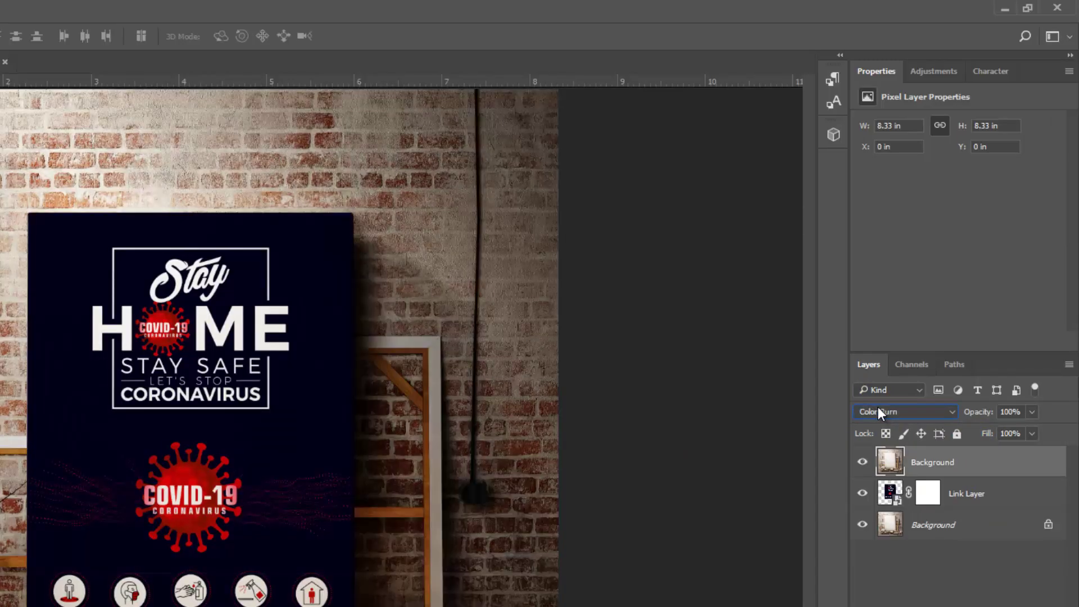
# Step: Clip the Background copy to Link Layer so its shading affects only the poster
pyautogui.click(1032, 433)
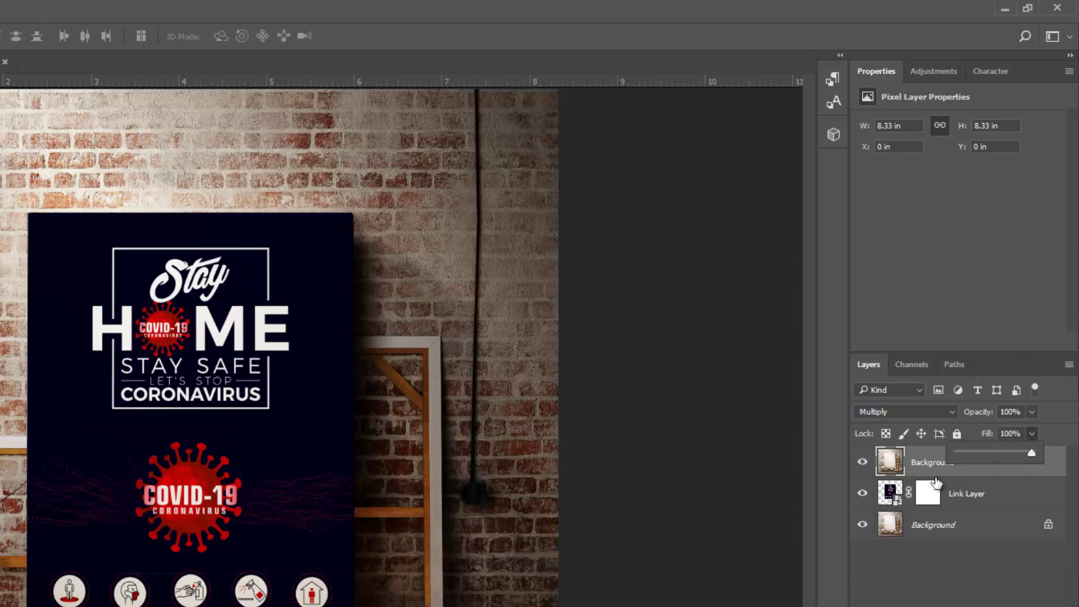
pyautogui.click(909, 469)
pyautogui.keyDown('alt'); pyautogui.click(887, 474); pyautogui.keyUp('alt')
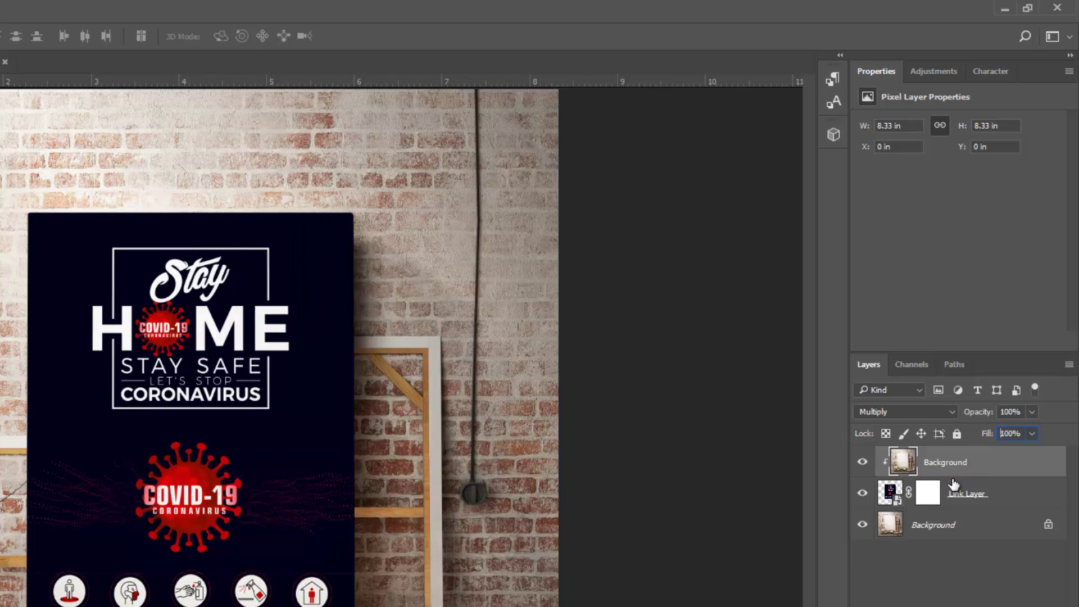
# Step: Set the clipped Background copy's fill to 50% and deselect all layers
pyautogui.click(969, 585)
pyautogui.click(939, 474)
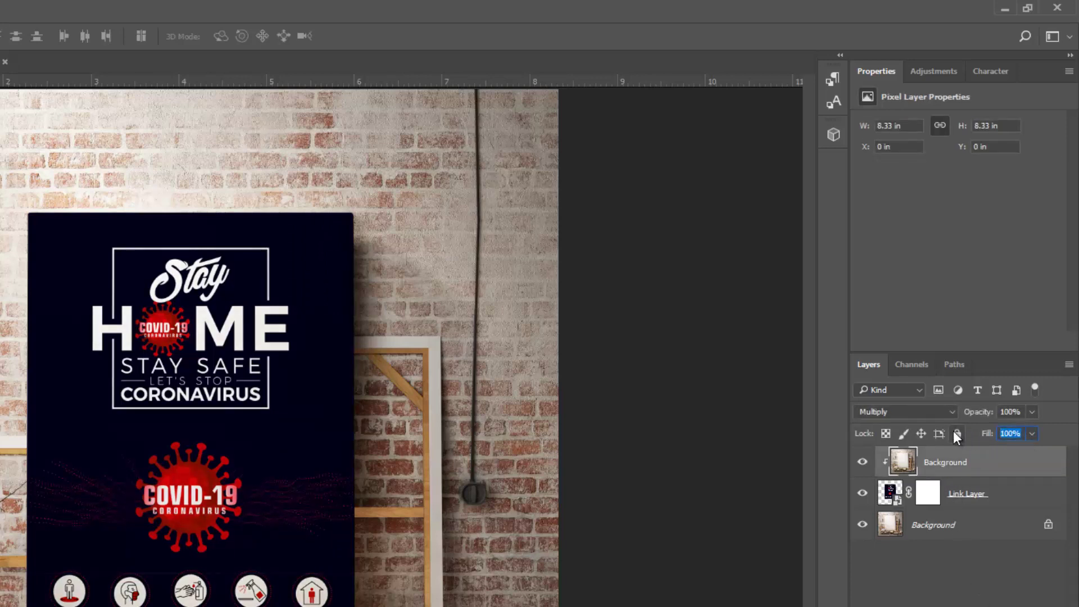
pyautogui.write('50')
pyautogui.press('Return')
pyautogui.click(948, 495)
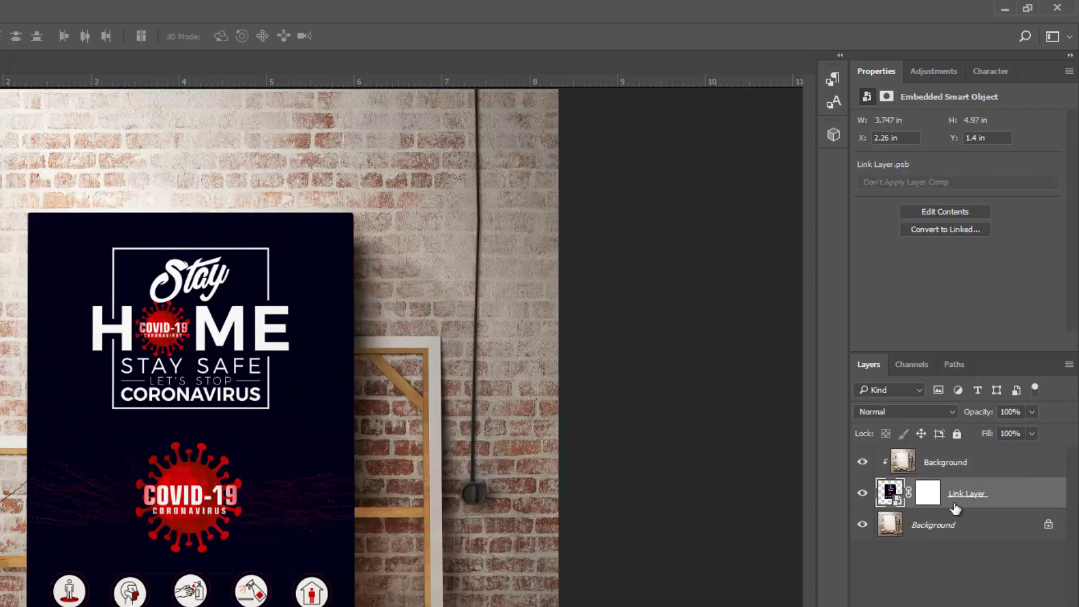
pyautogui.click(949, 474)
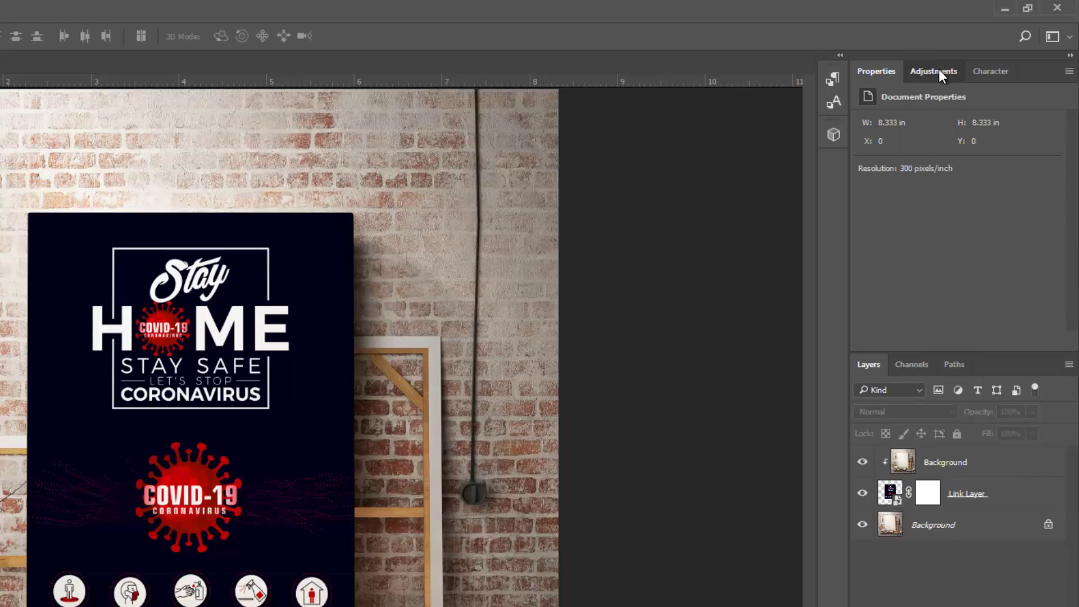
# Step: Add a Curves adjustment layer and shape its RGB curve into an S with raised highlights and slightly lowered shadows for more contrast
pyautogui.click(938, 71)
pyautogui.click(940, 109)
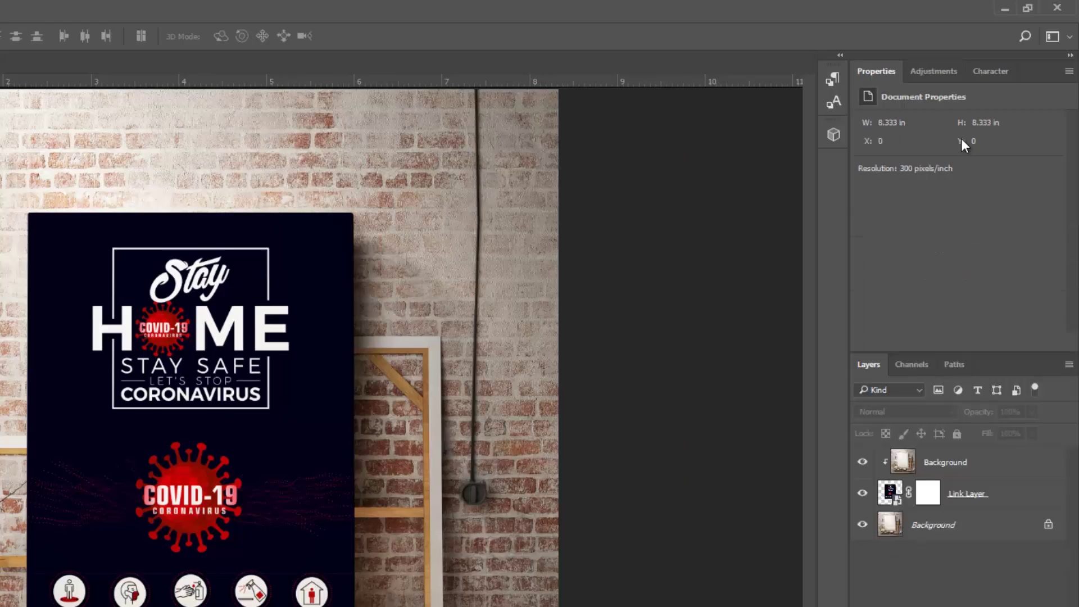
pyautogui.click(997, 200)
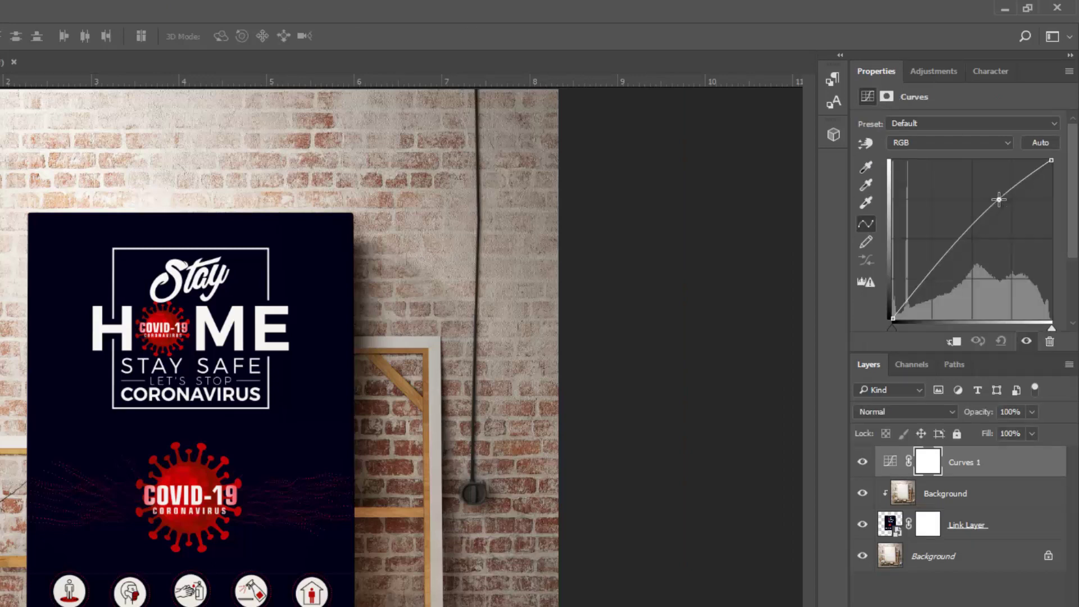
pyautogui.moveTo(963, 254); pyautogui.dragTo(960, 256)
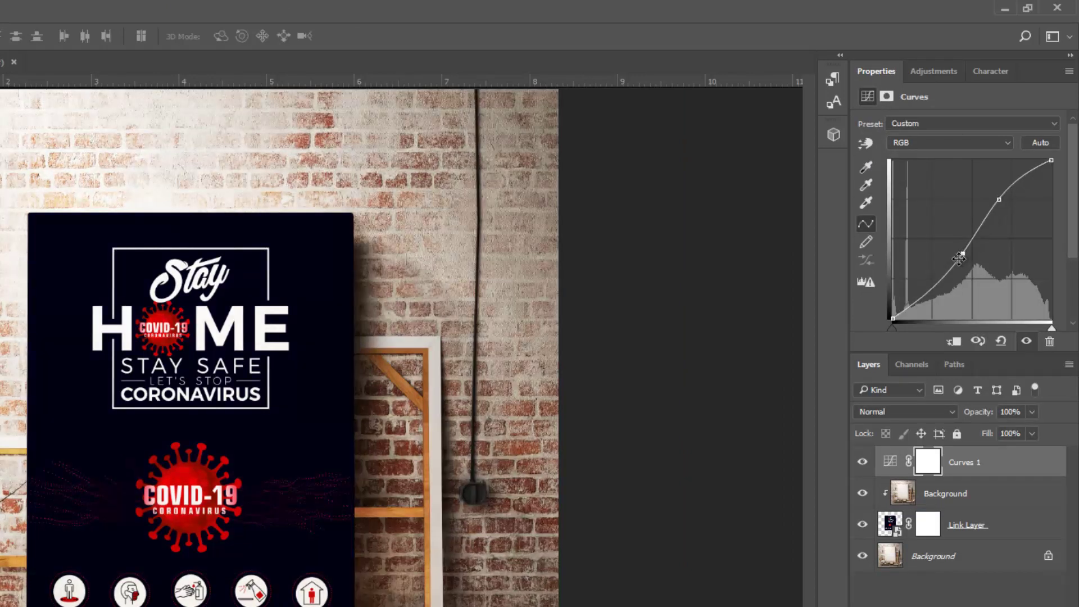
# Step: Move the Curves layer between Link Layer and the original Background, and toggle its visibility off and on to compare the effect
pyautogui.moveTo(956, 461); pyautogui.dragTo(875, 525)
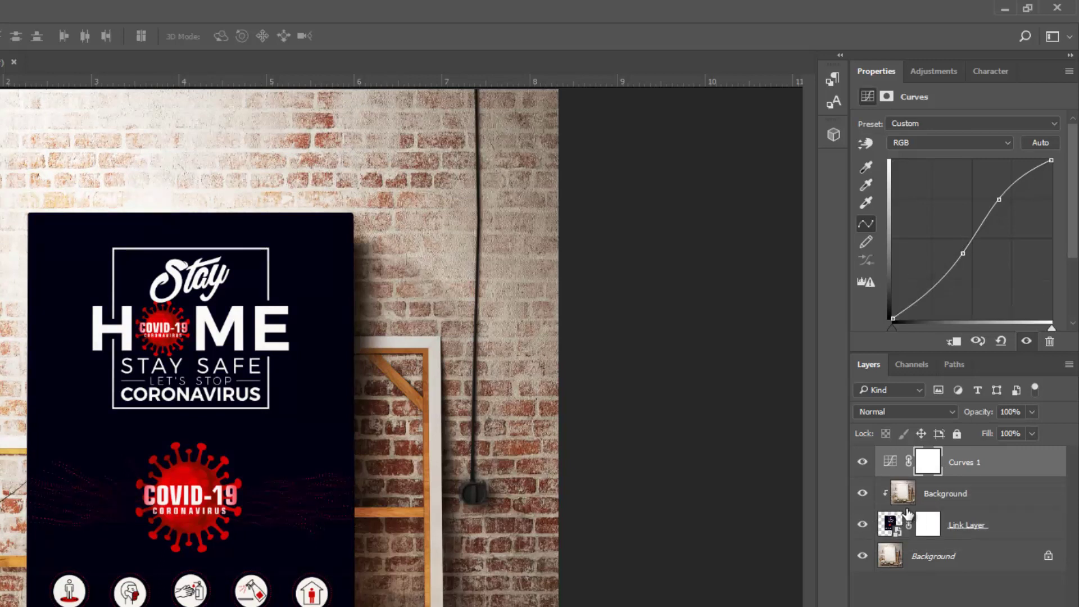
pyautogui.click(861, 526)
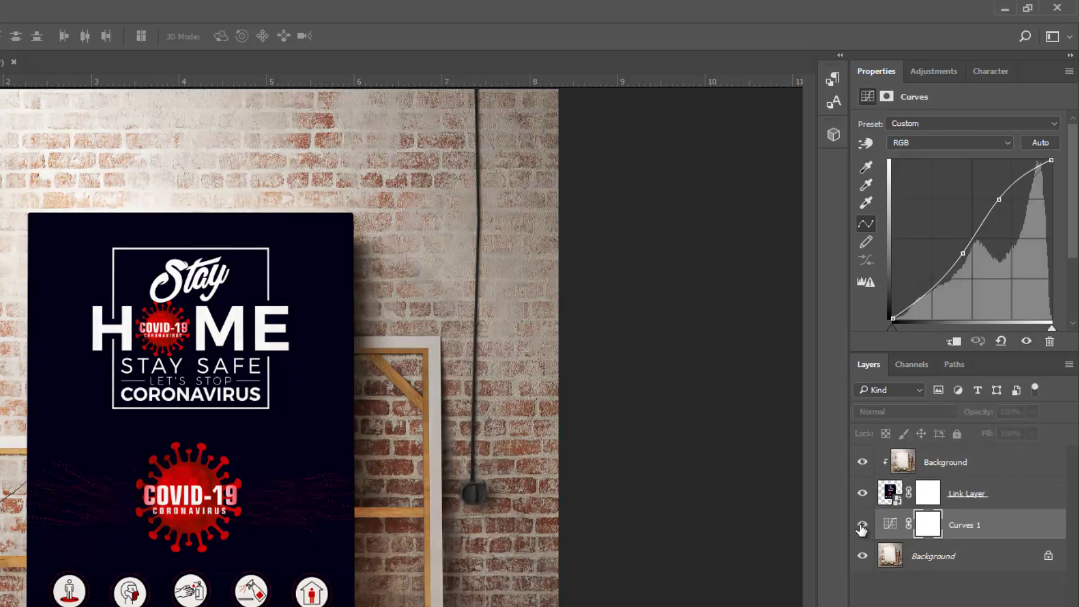
pyautogui.click(861, 526)
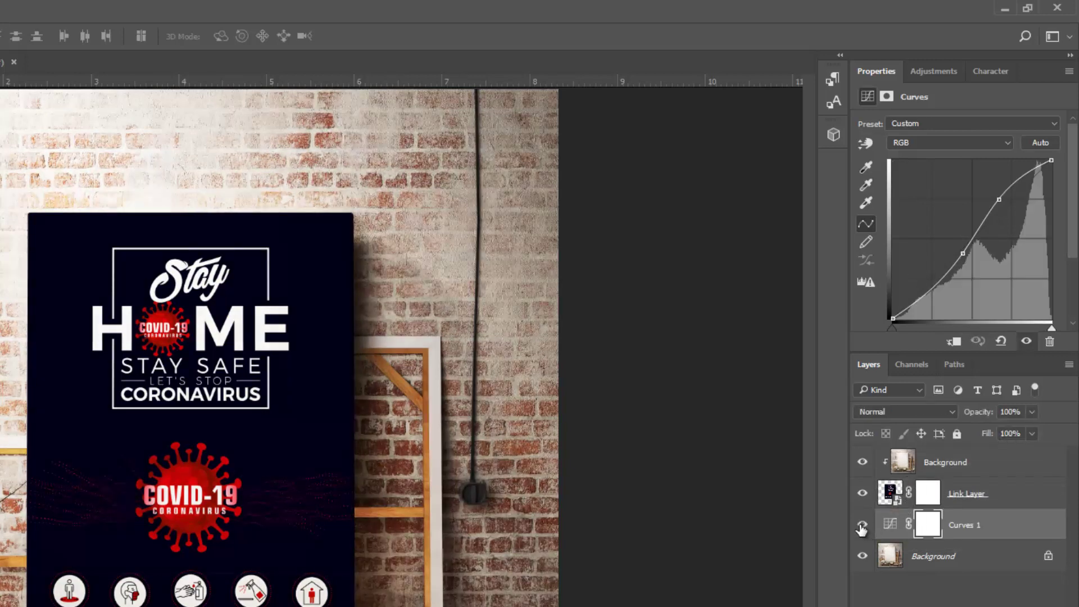
# Step: Deselect all layers and save Mockup.psd with Maximize Compatibility enabled
pyautogui.keyDown('ctrl'); pyautogui.click(663, 441); pyautogui.keyUp('ctrl')
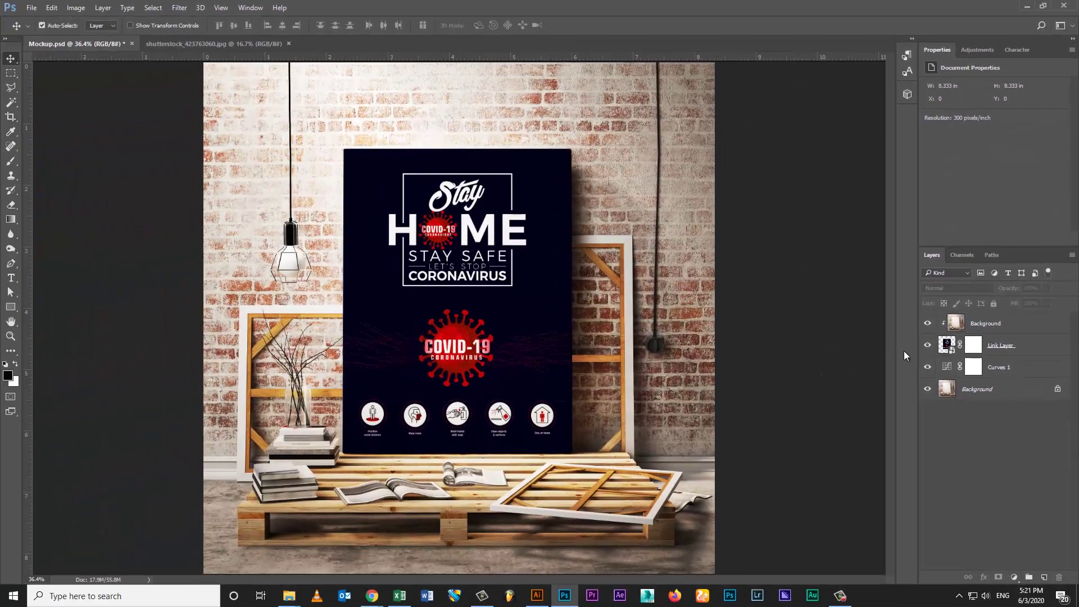
pyautogui.hotkey('ctrl', 's')
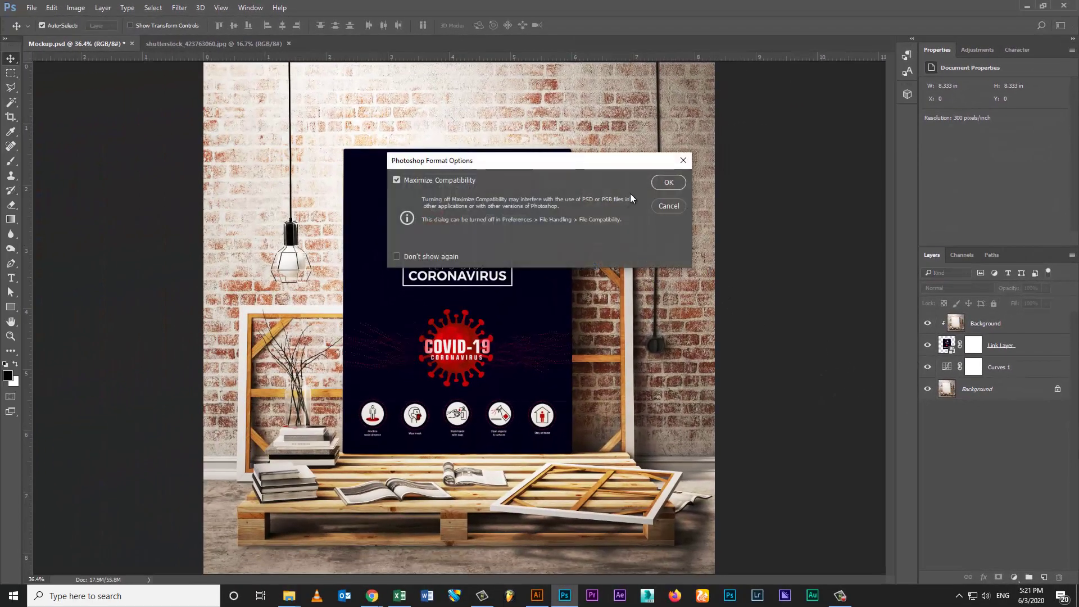
pyautogui.click(669, 182)
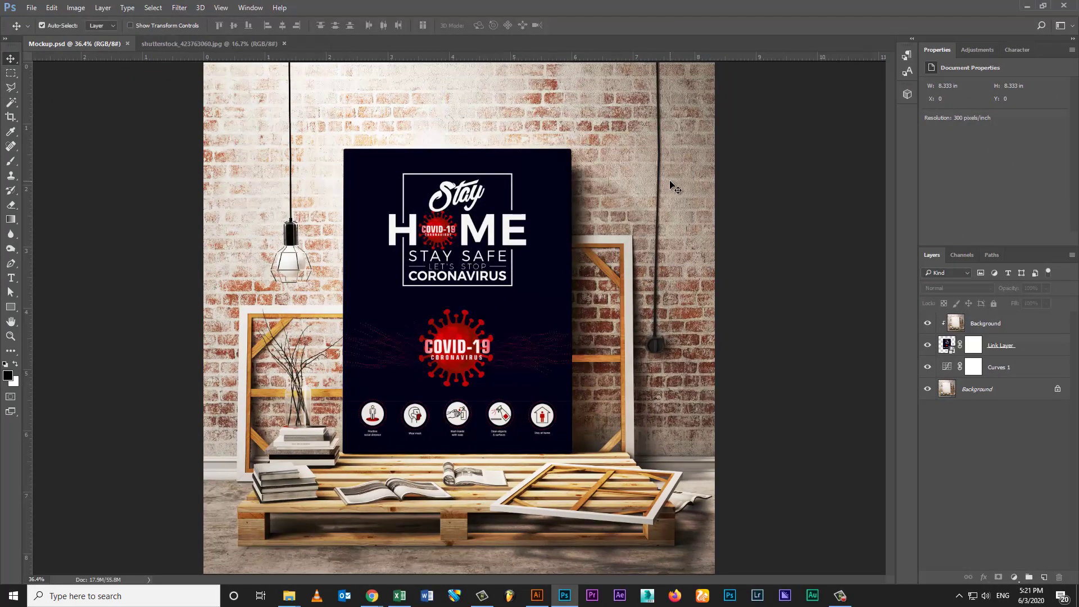